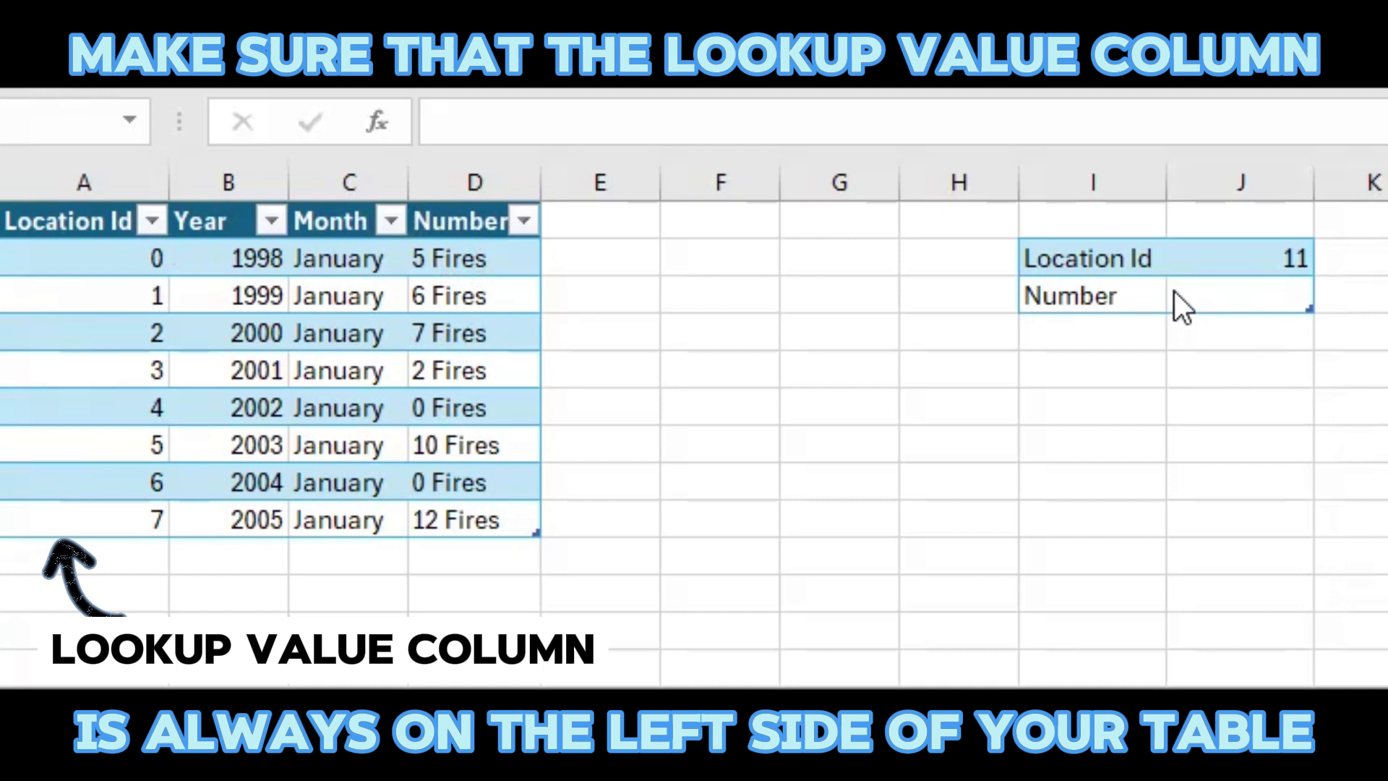
Step: Insert a VLOOKUP function in cell J3 beside the Number label and open its arguments
{"action": "left_click", "coordinate": [383, 120]}
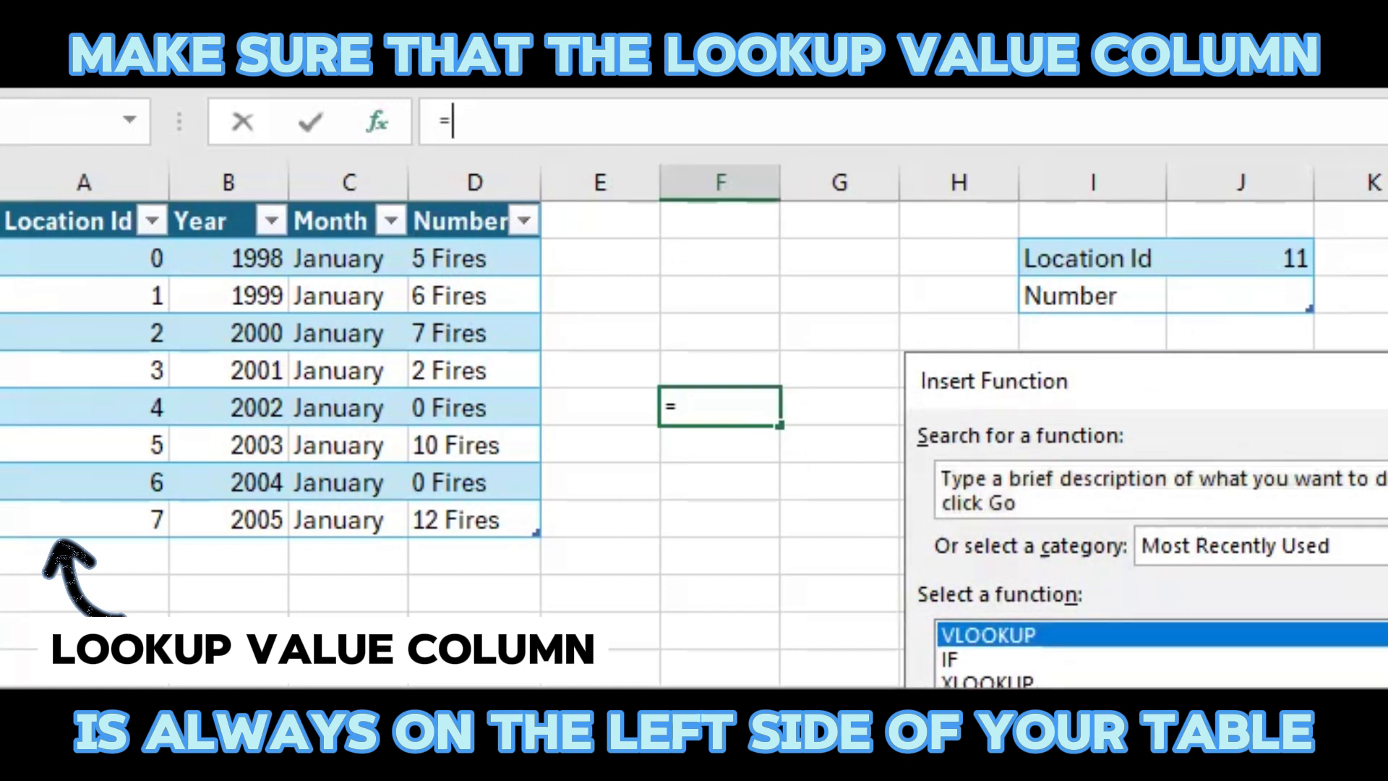
{"action": "key", "text": "Escape"}
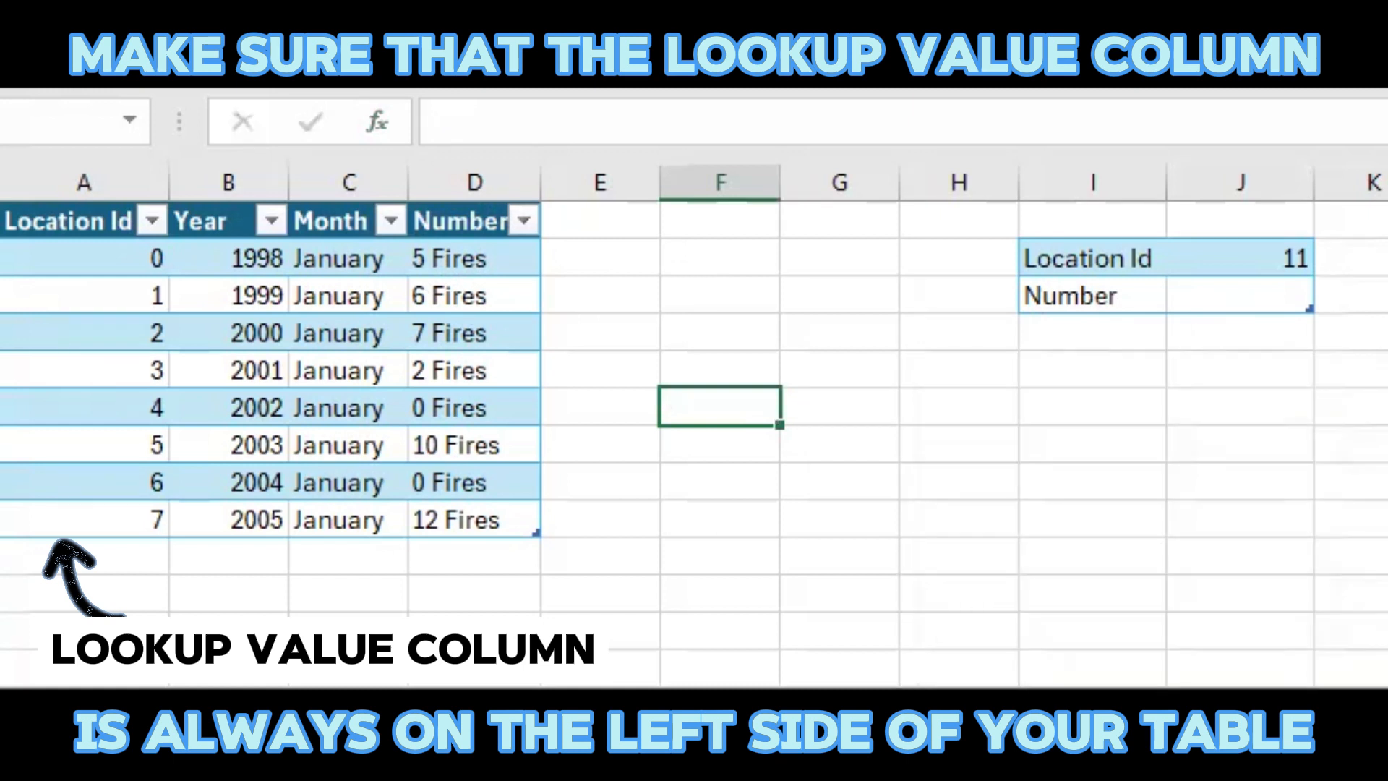
{"action": "left_click", "coordinate": [1213, 295]}
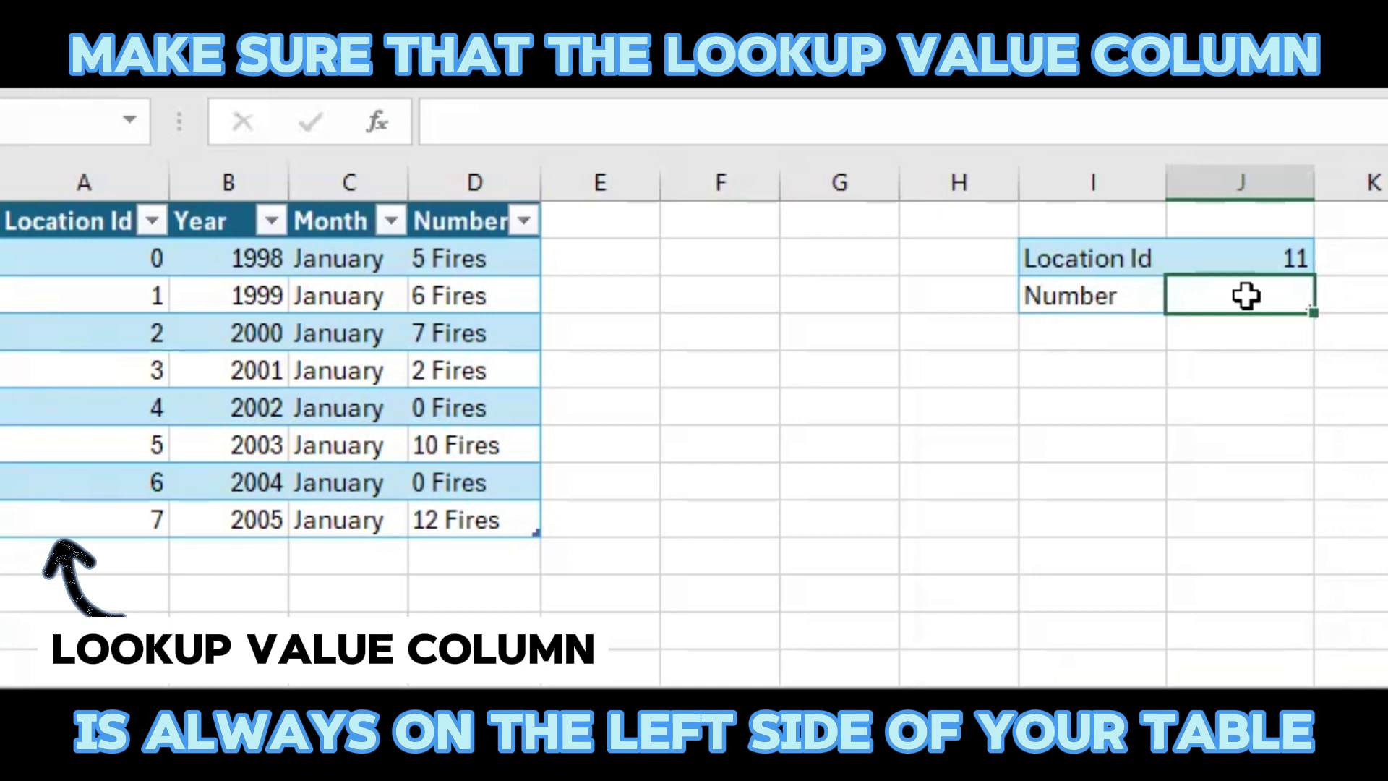
{"action": "left_click", "coordinate": [374, 115]}
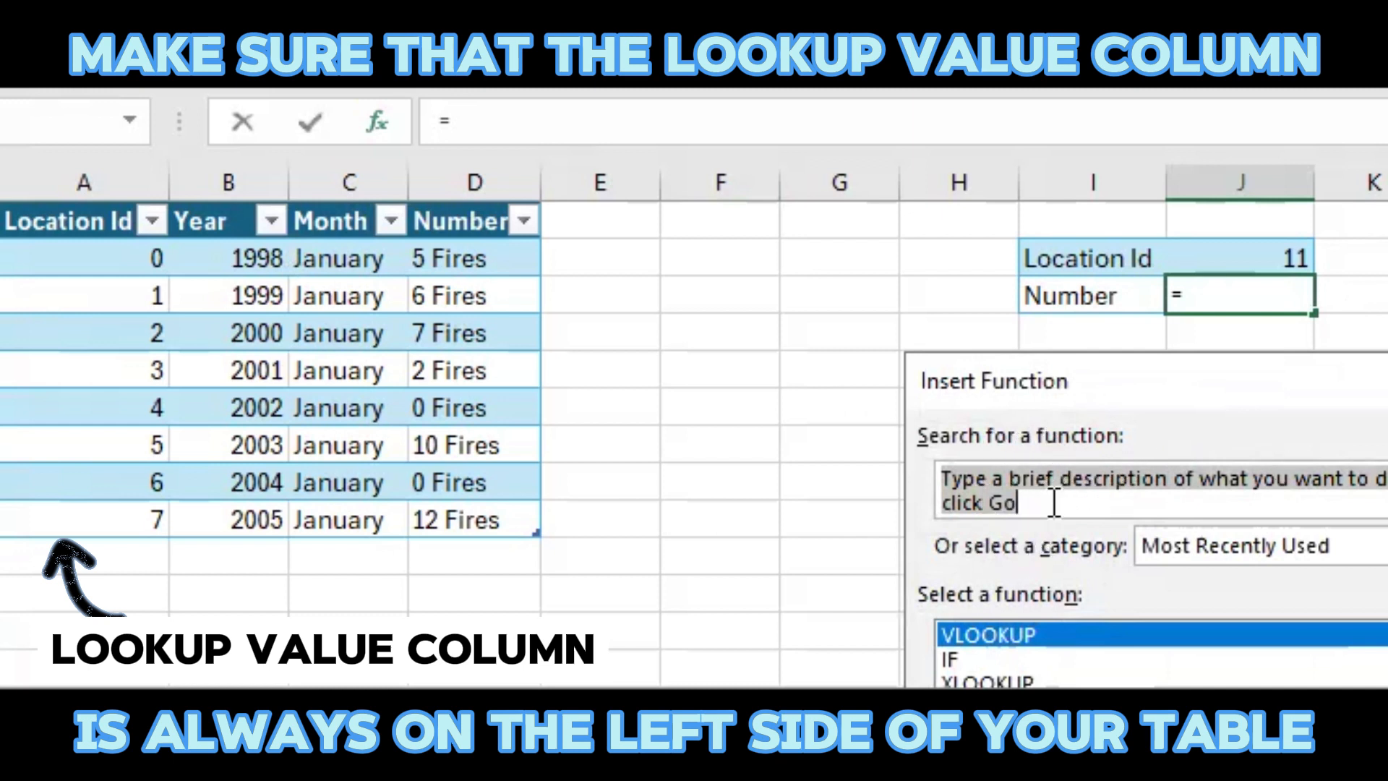
{"action": "type", "text": "vlo"}
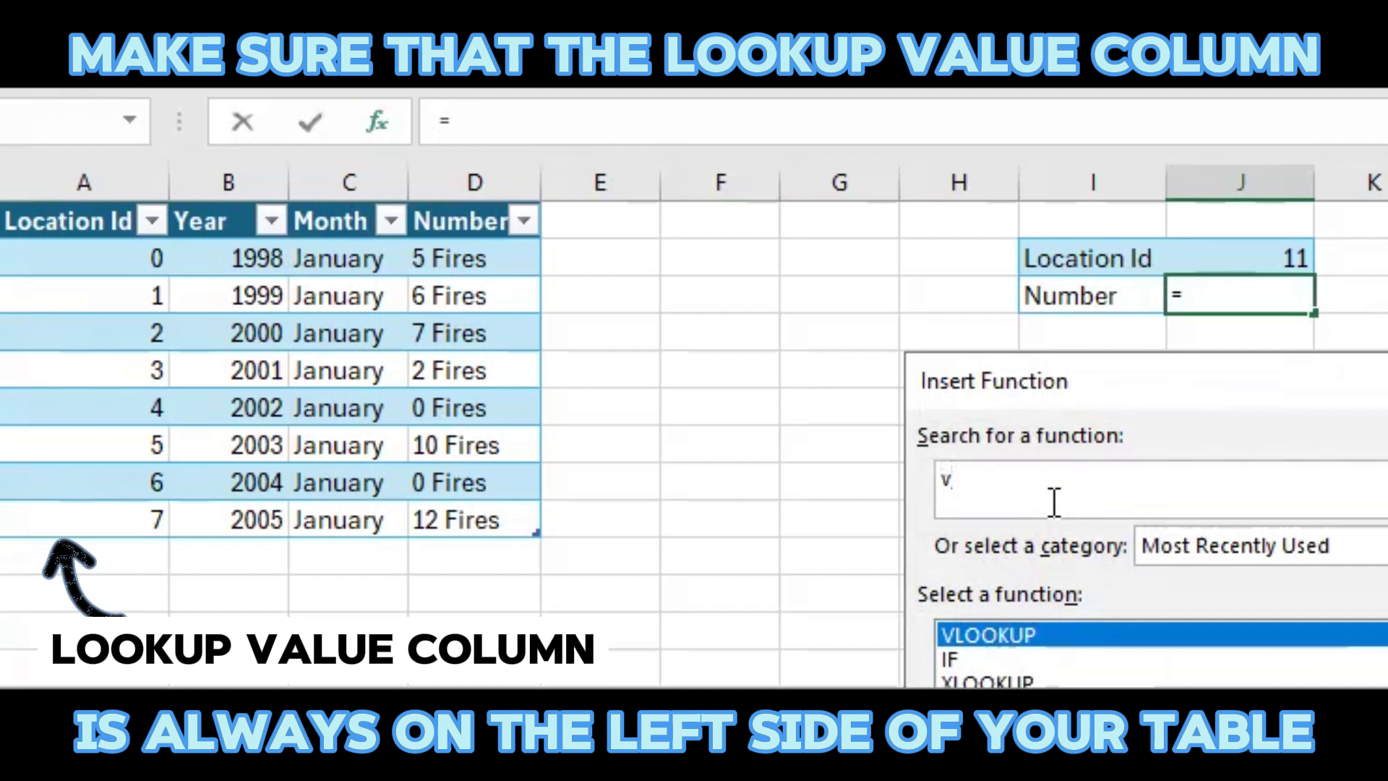
{"action": "key", "text": "BackSpace"}
{"action": "type", "text": "oo"}
{"action": "left_click_drag", "start_coordinate": [1160, 354], "coordinate": [1058, 55]}
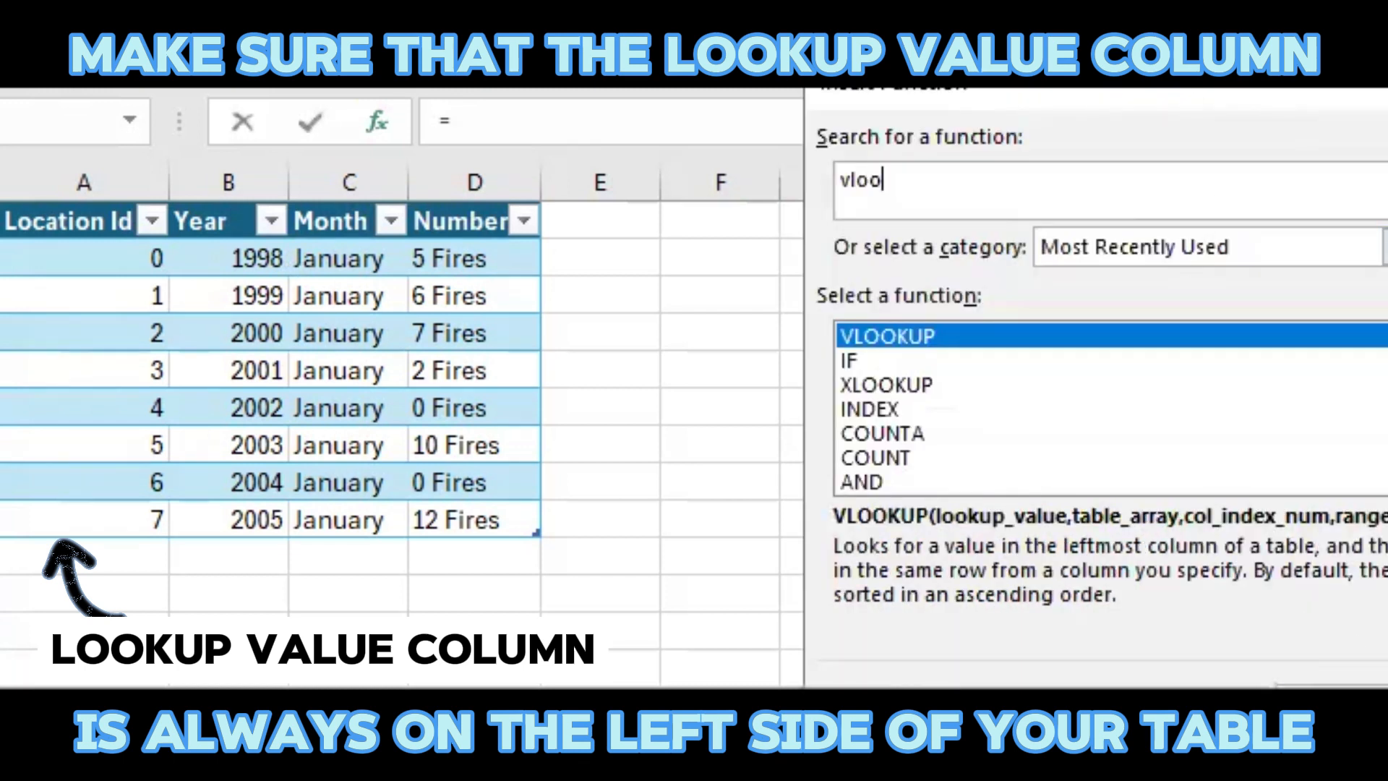
{"action": "left_click_drag", "start_coordinate": [1157, 80], "coordinate": [1138, 16]}
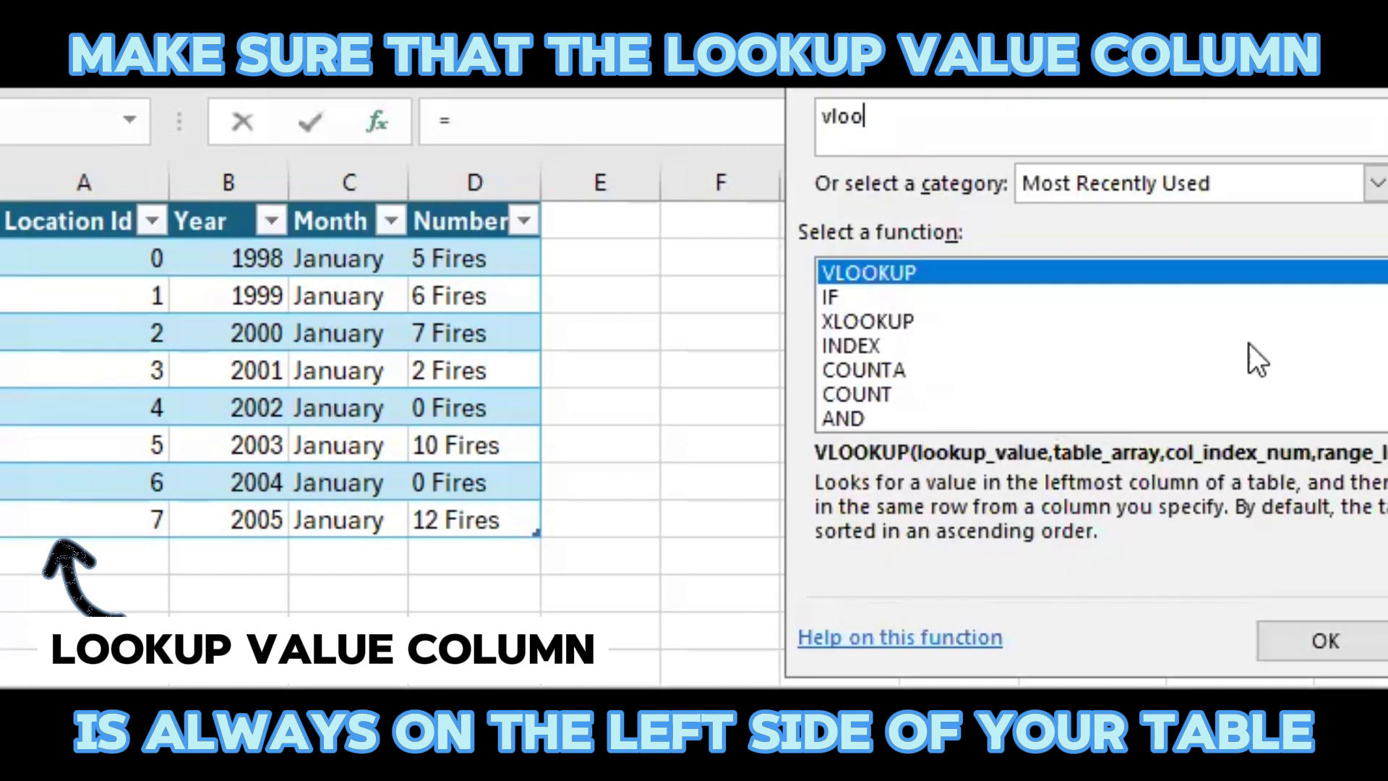
{"action": "left_click", "coordinate": [1320, 645]}
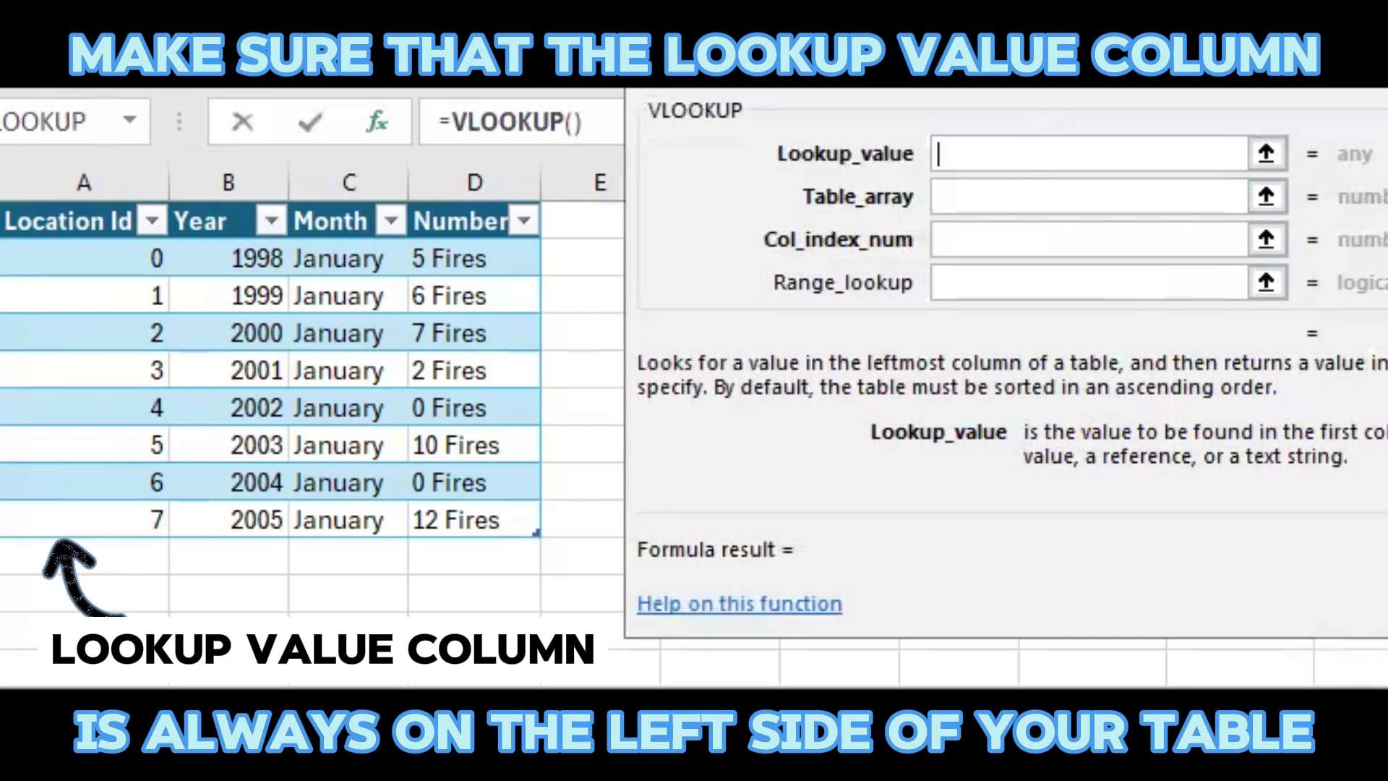
{"action": "left_click_drag", "start_coordinate": [1036, 62], "coordinate": [886, 396]}
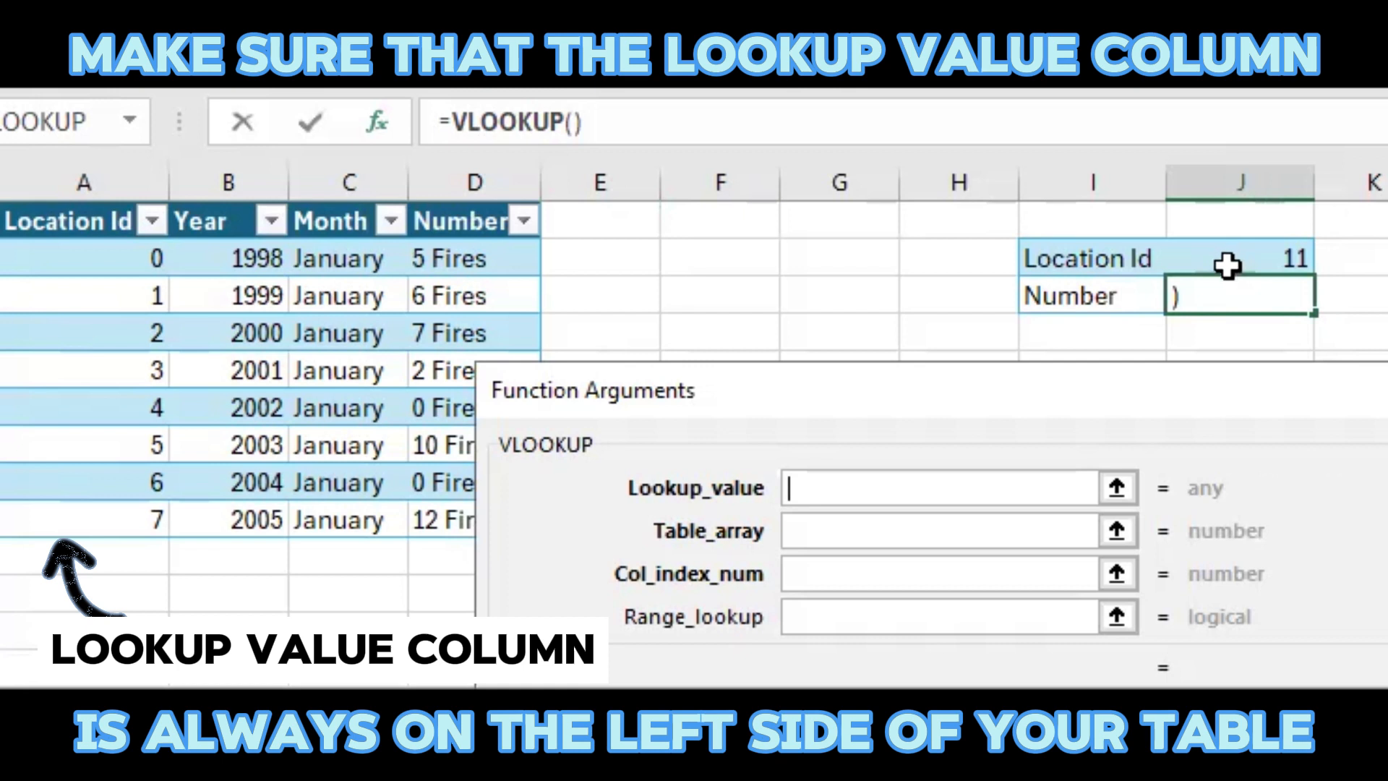
{"action": "left_click", "coordinate": [1253, 265]}
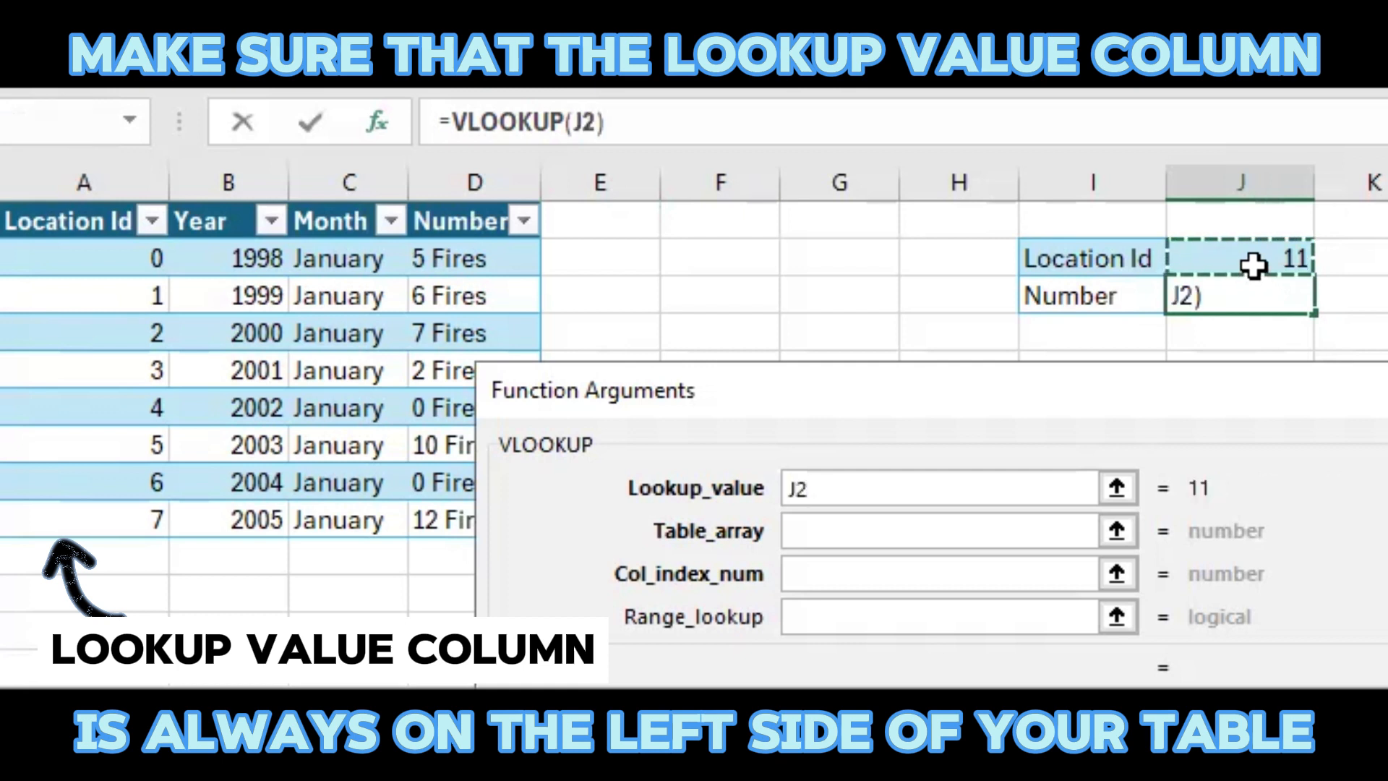
{"action": "left_click", "coordinate": [837, 520]}
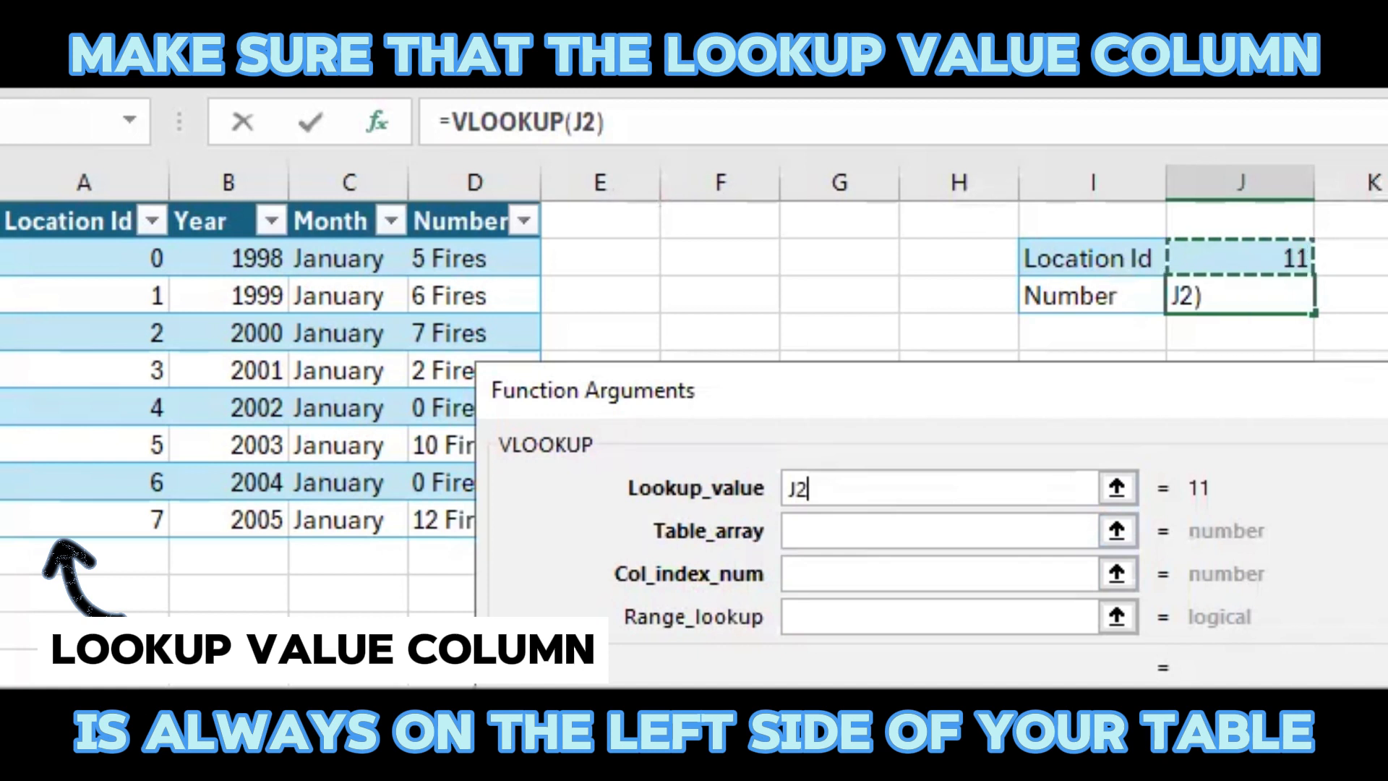
{"action": "left_click", "coordinate": [43, 232]}
{"action": "left_click_drag", "start_coordinate": [44, 232], "coordinate": [457, 513]}
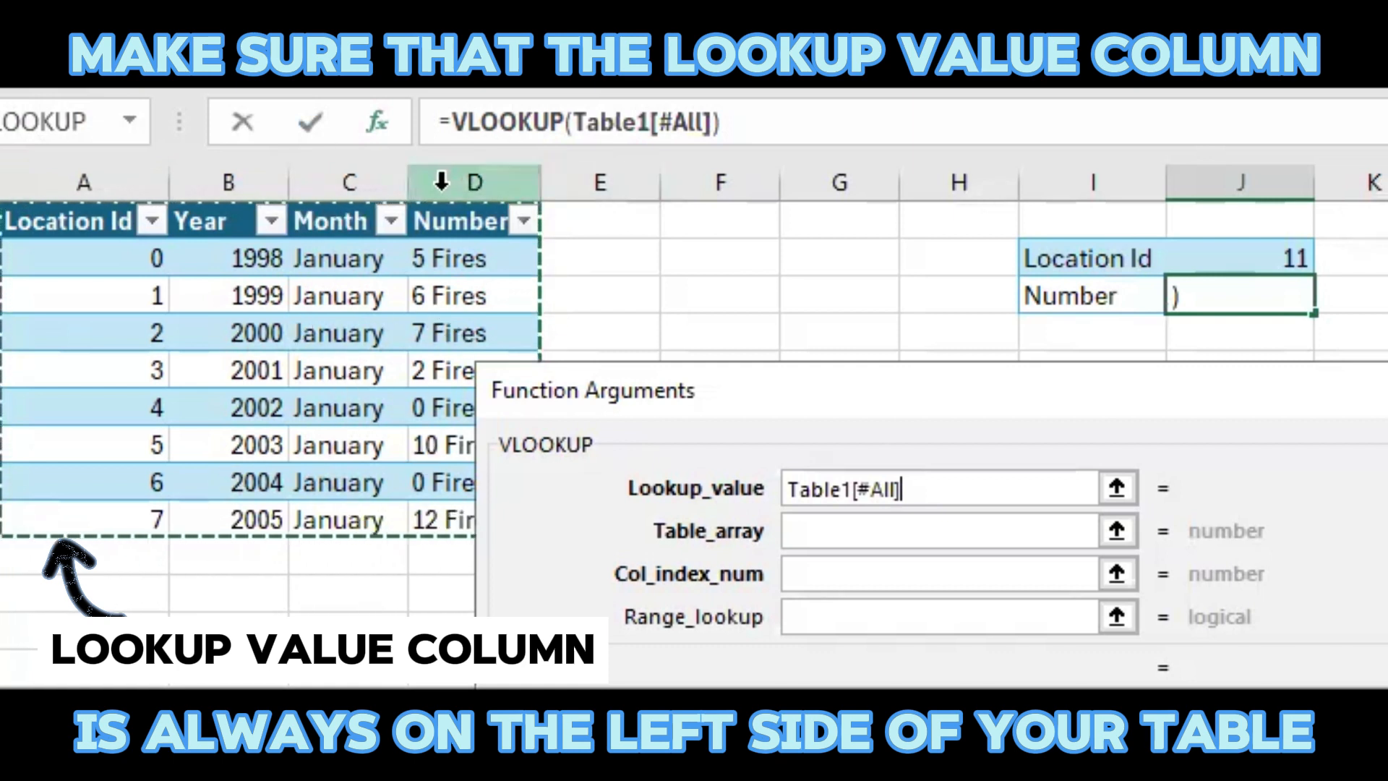
{"action": "left_click", "coordinate": [124, 177]}
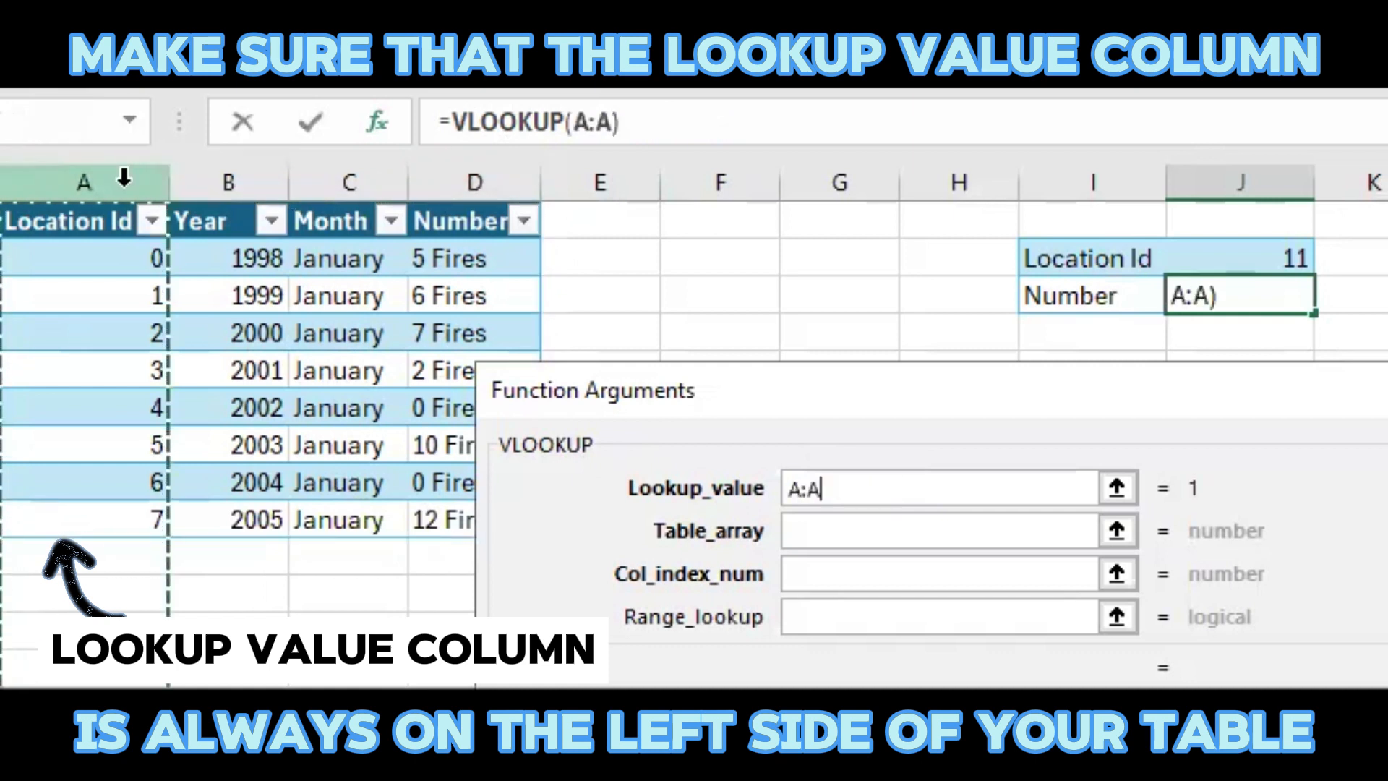
{"action": "left_click", "coordinate": [170, 176]}
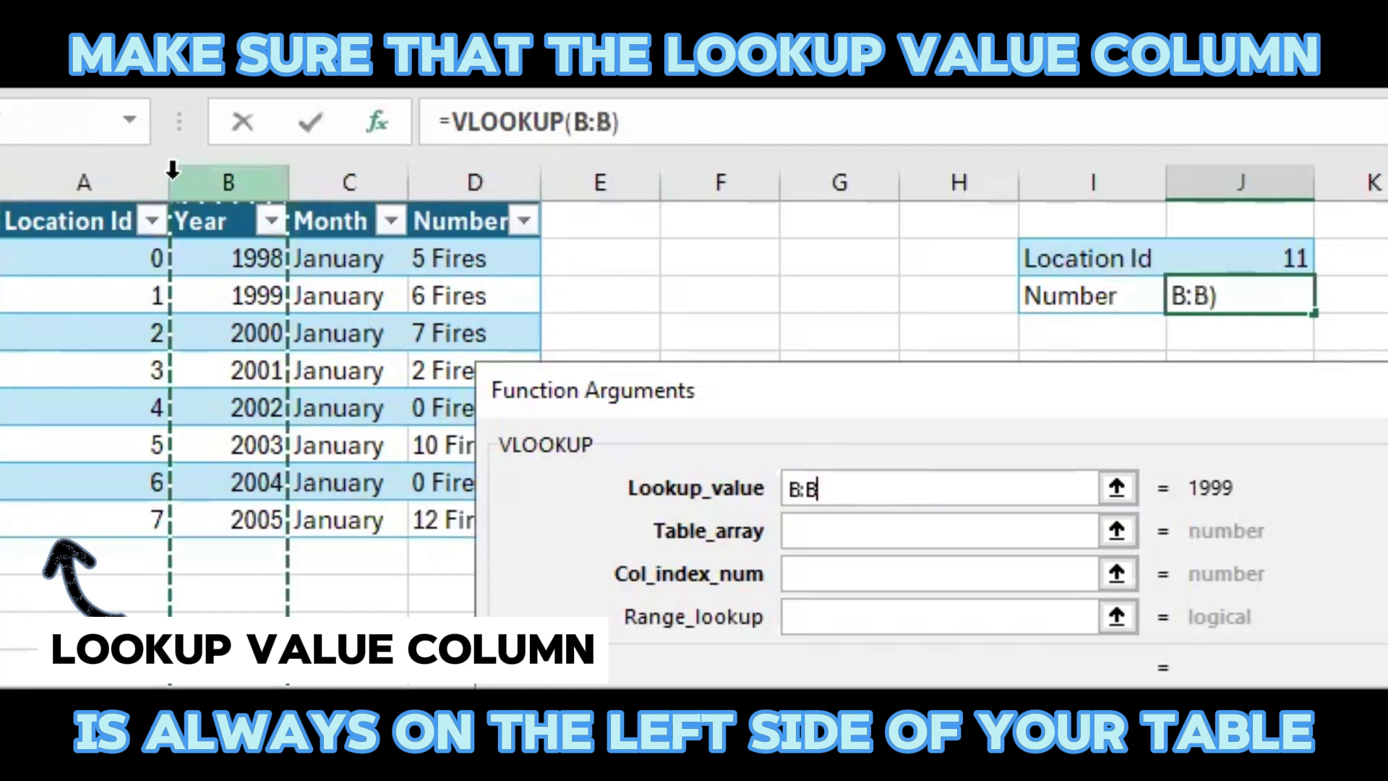
{"action": "left_click", "coordinate": [300, 177]}
{"action": "left_click", "coordinate": [448, 179]}
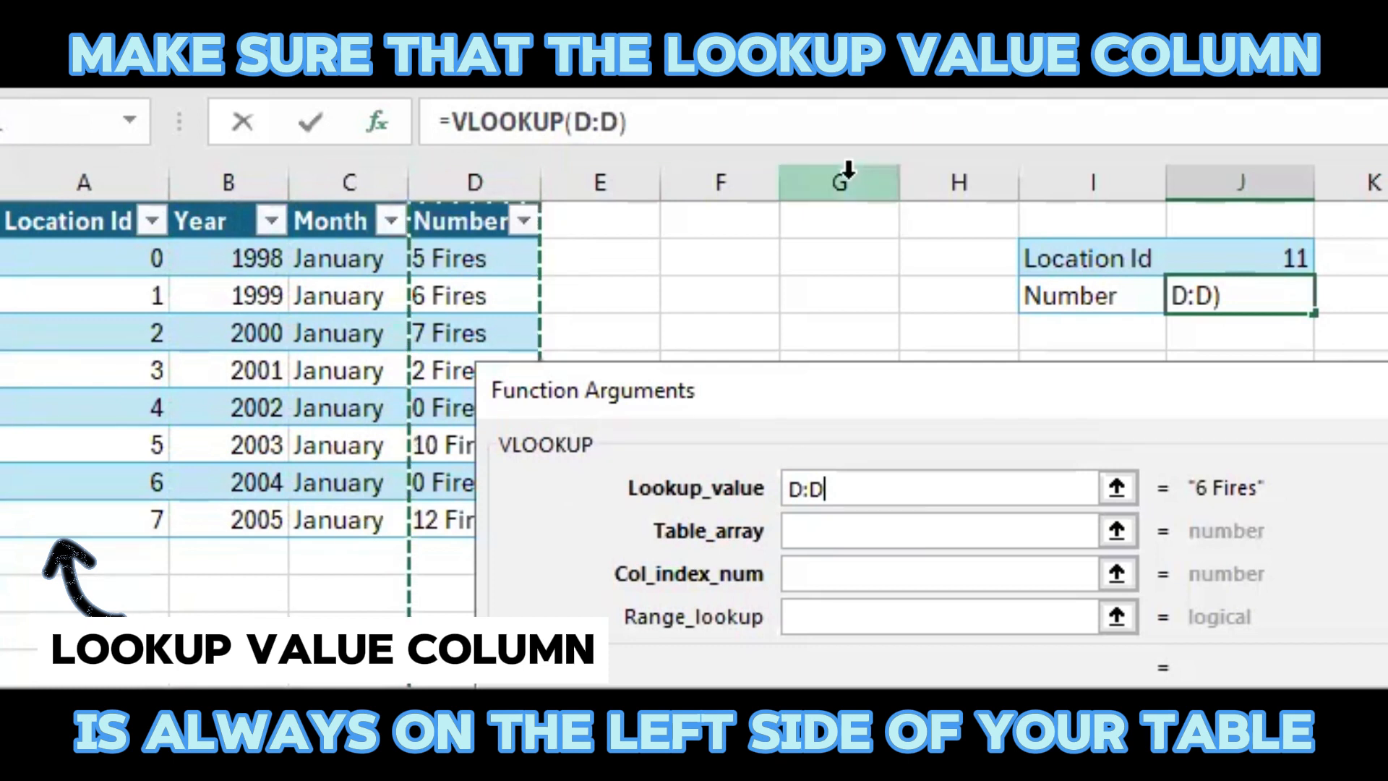
{"action": "double_click", "coordinate": [841, 477]}
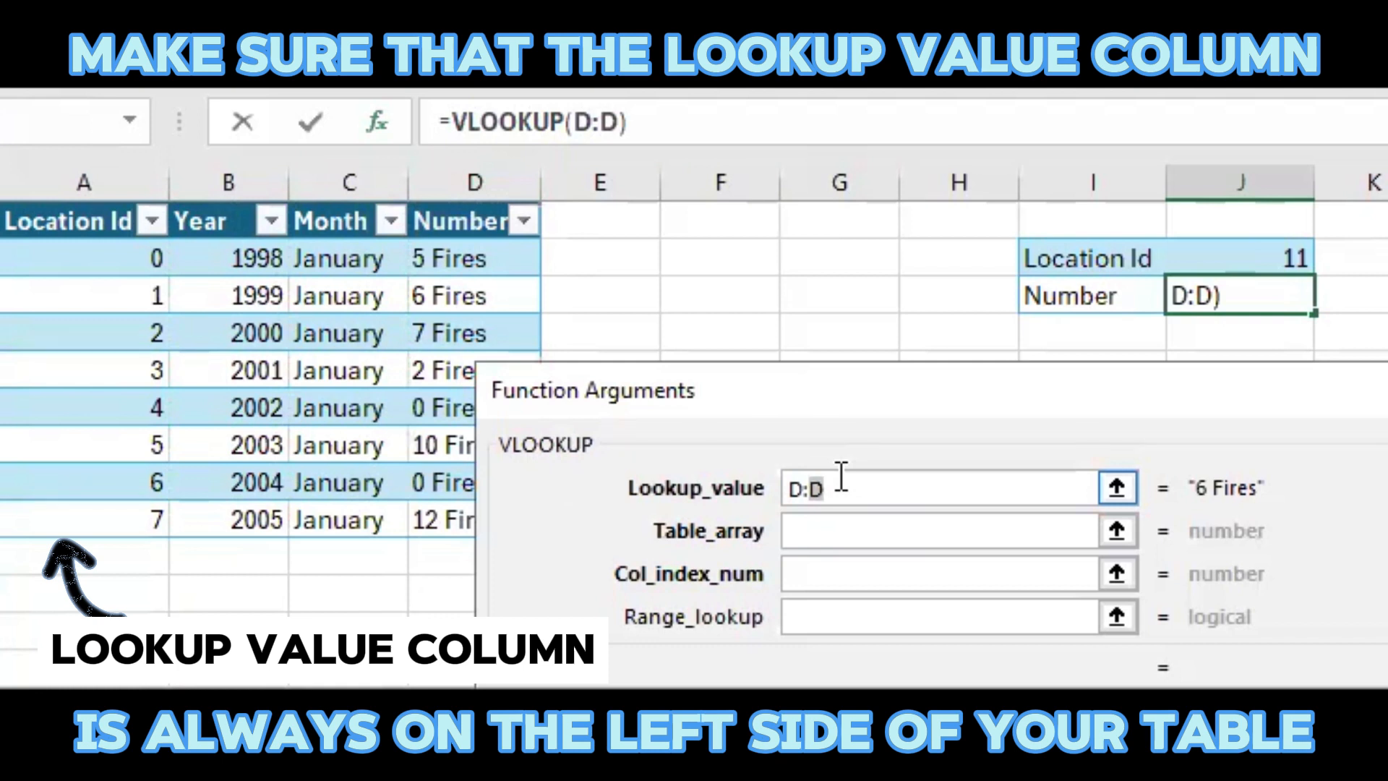
{"action": "left_click_drag", "start_coordinate": [842, 477], "coordinate": [783, 476]}
{"action": "key", "text": "BackSpace"}
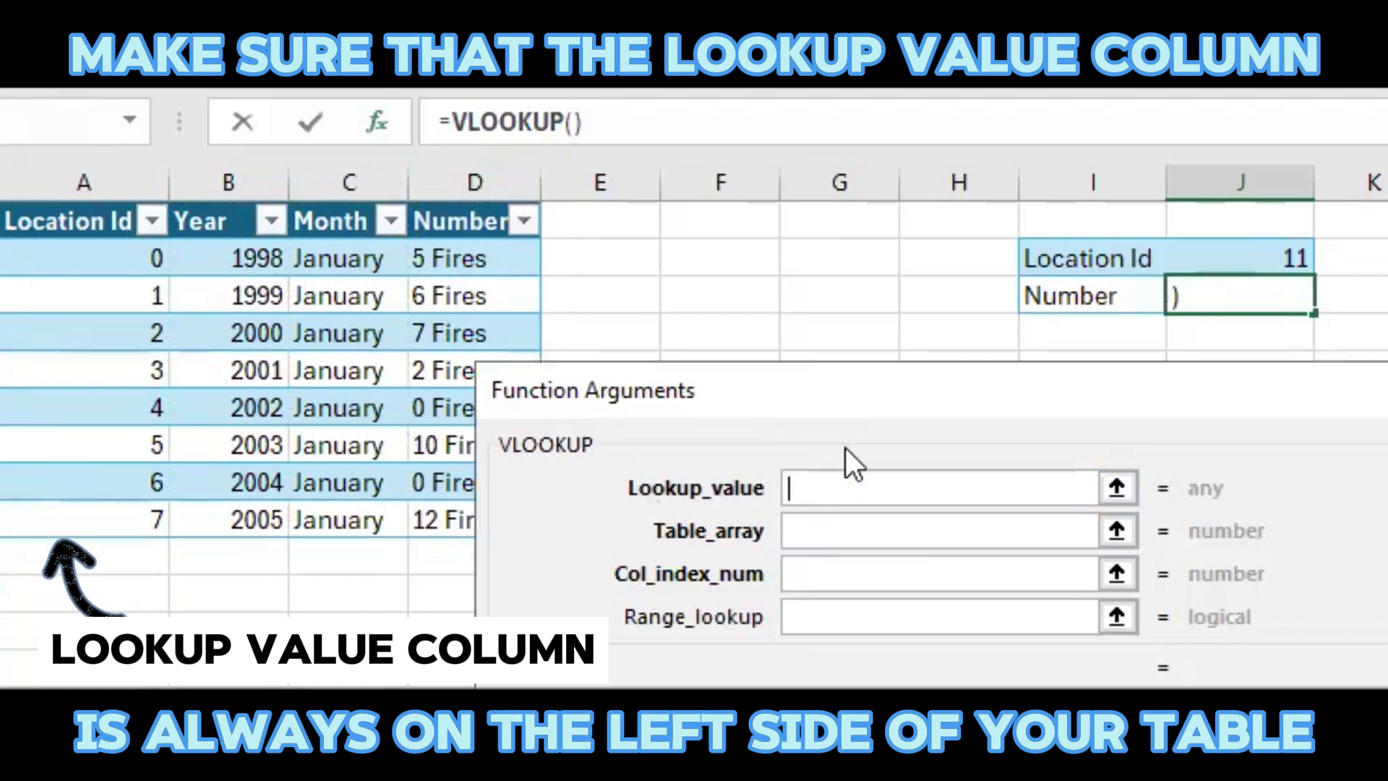
Step: Set VLOOKUP's lookup value to J2, its table array to the whole fire table, Table1[#All], and its column index to 4
{"action": "left_click", "coordinate": [1250, 255]}
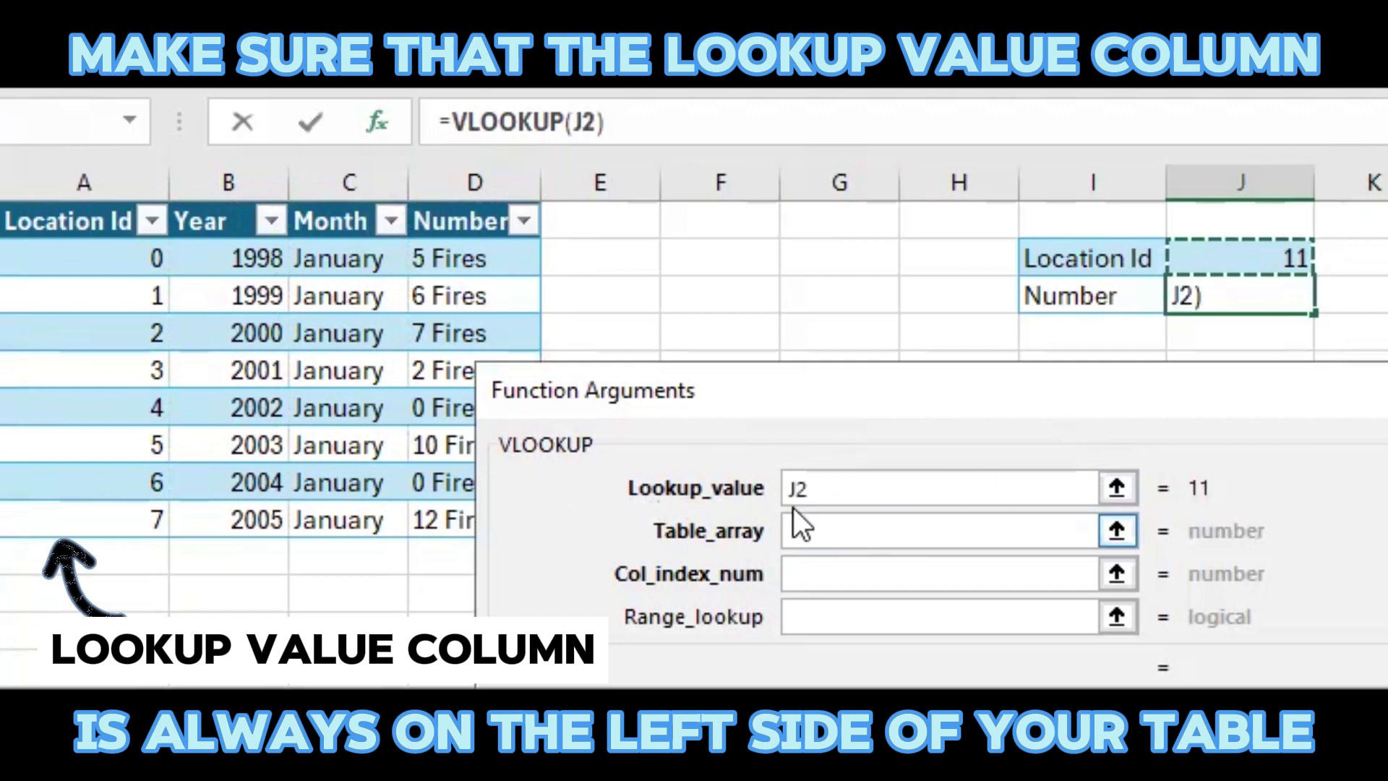
{"action": "left_click", "coordinate": [818, 543]}
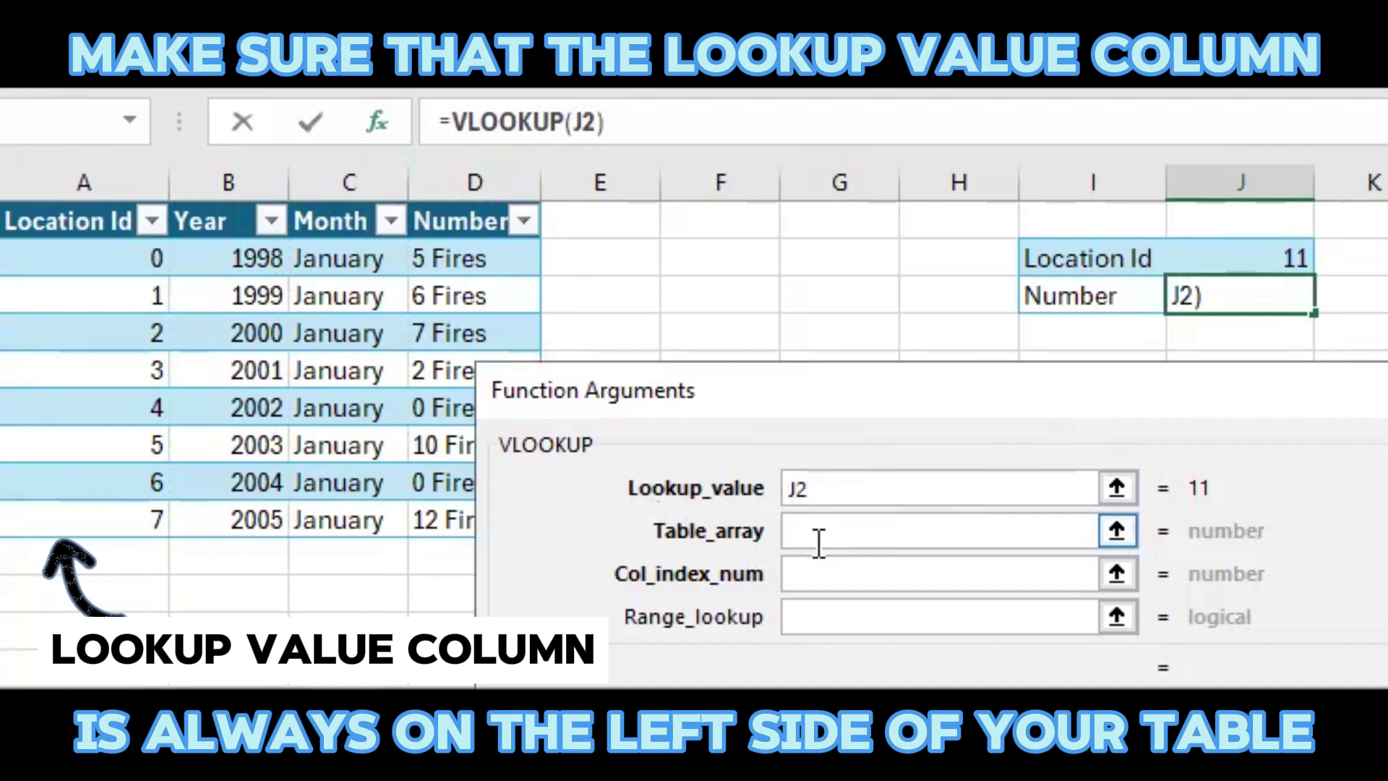
{"action": "left_click_drag", "start_coordinate": [47, 235], "coordinate": [518, 514]}
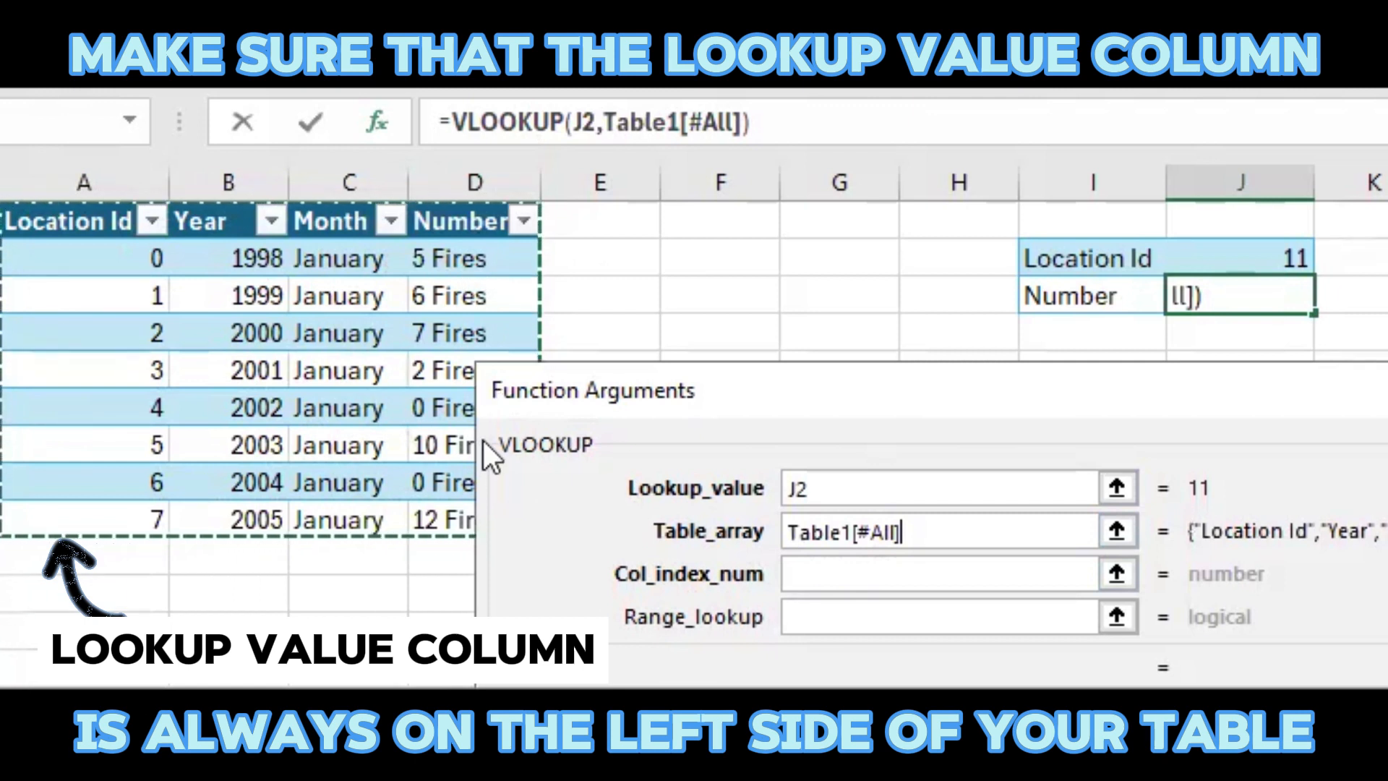
{"action": "left_click", "coordinate": [1038, 575]}
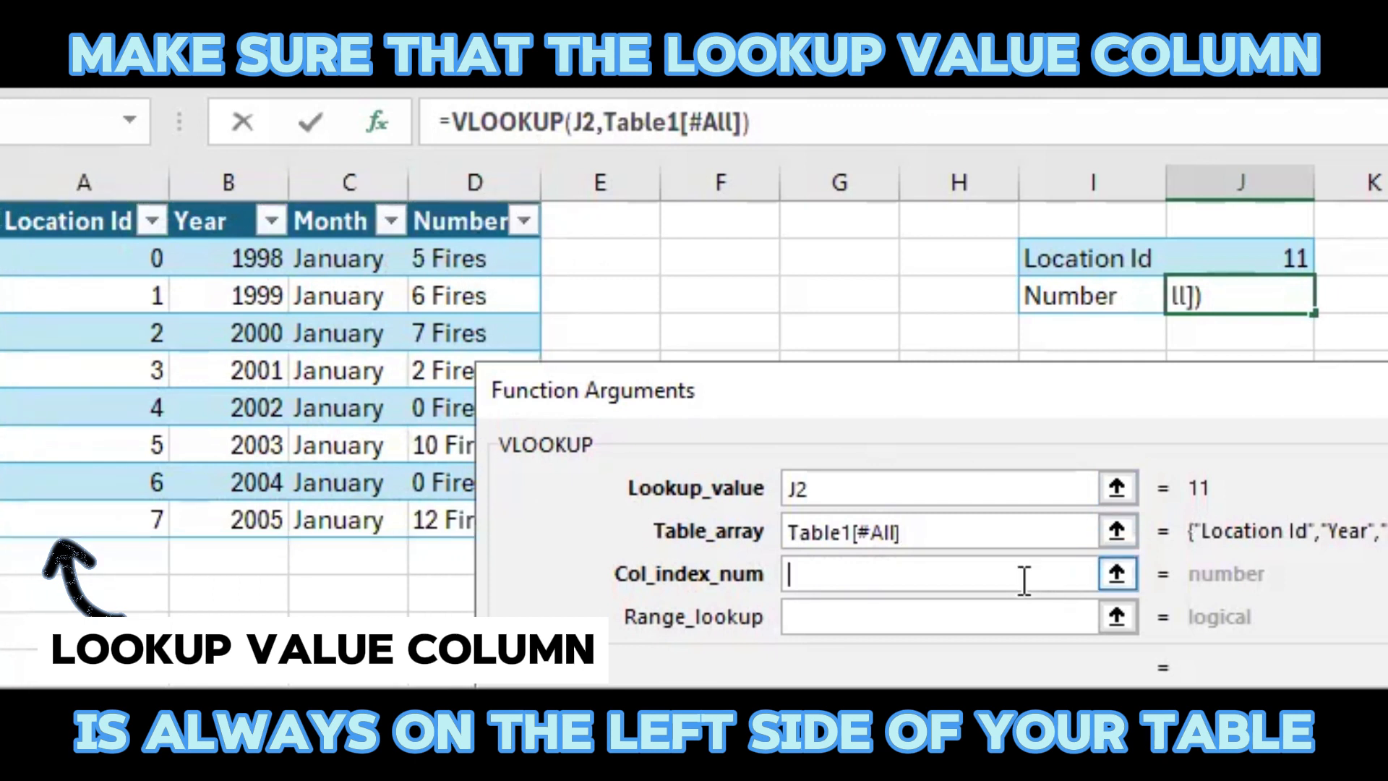
{"action": "type", "text": "4"}
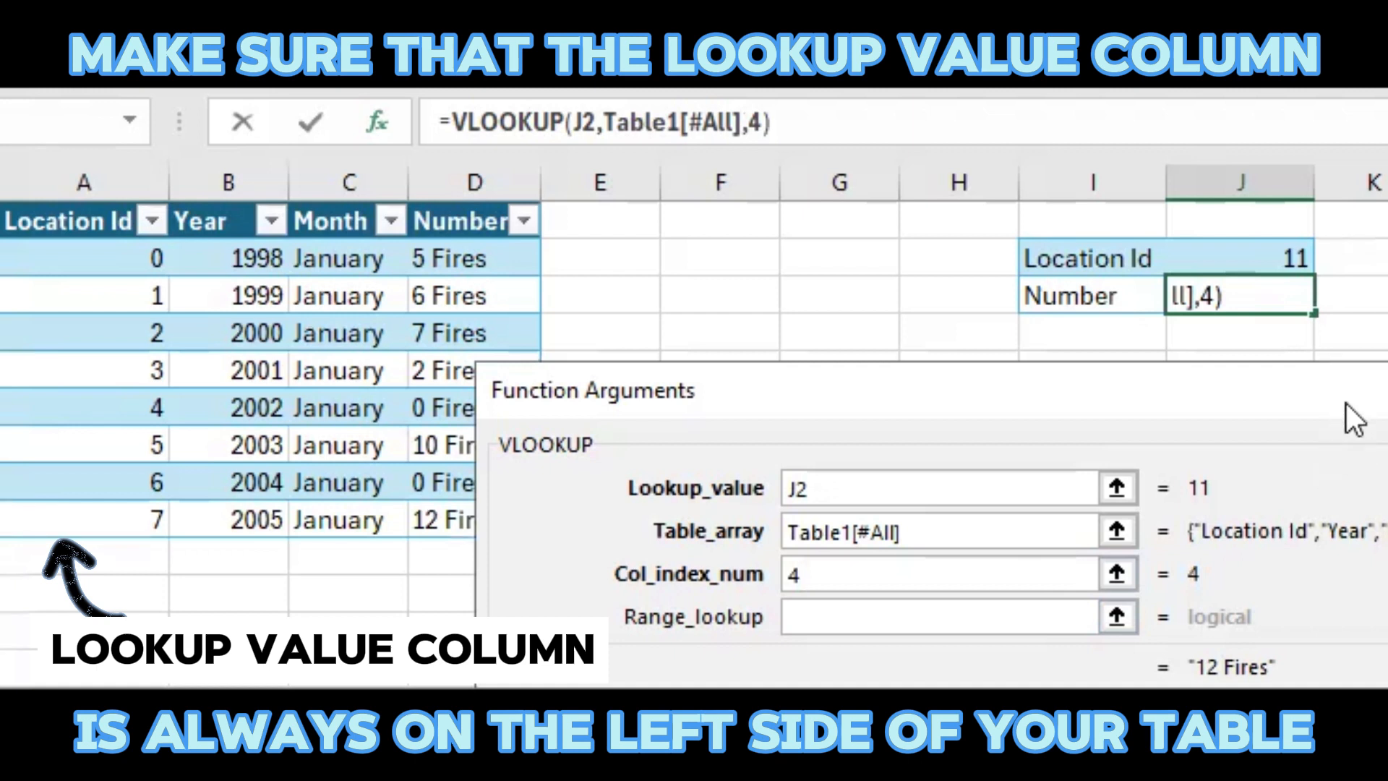
Step: Set VLOOKUP's range lookup to FALSE for an exact match and complete the formula
{"action": "left_click_drag", "start_coordinate": [1346, 403], "coordinate": [1385, 357]}
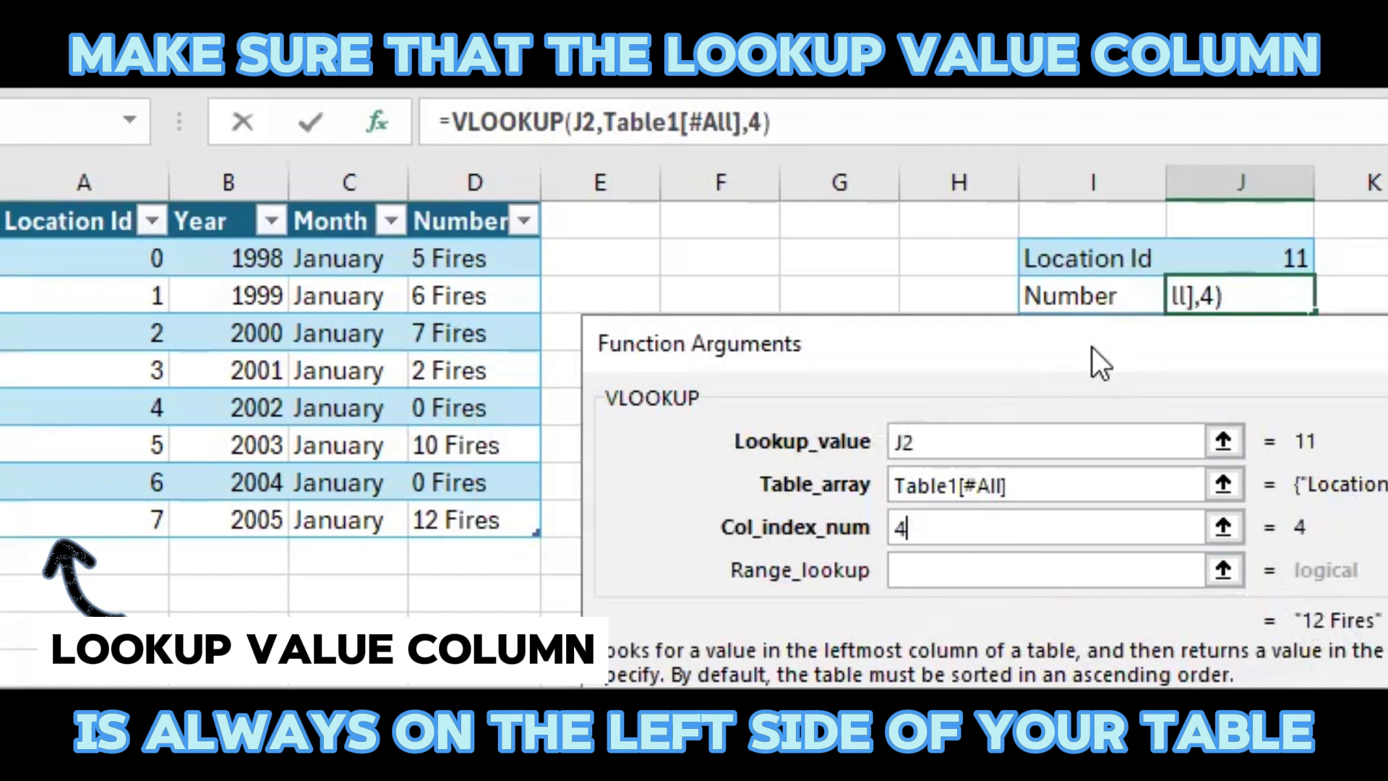
{"action": "left_click_drag", "start_coordinate": [1091, 346], "coordinate": [1079, 149]}
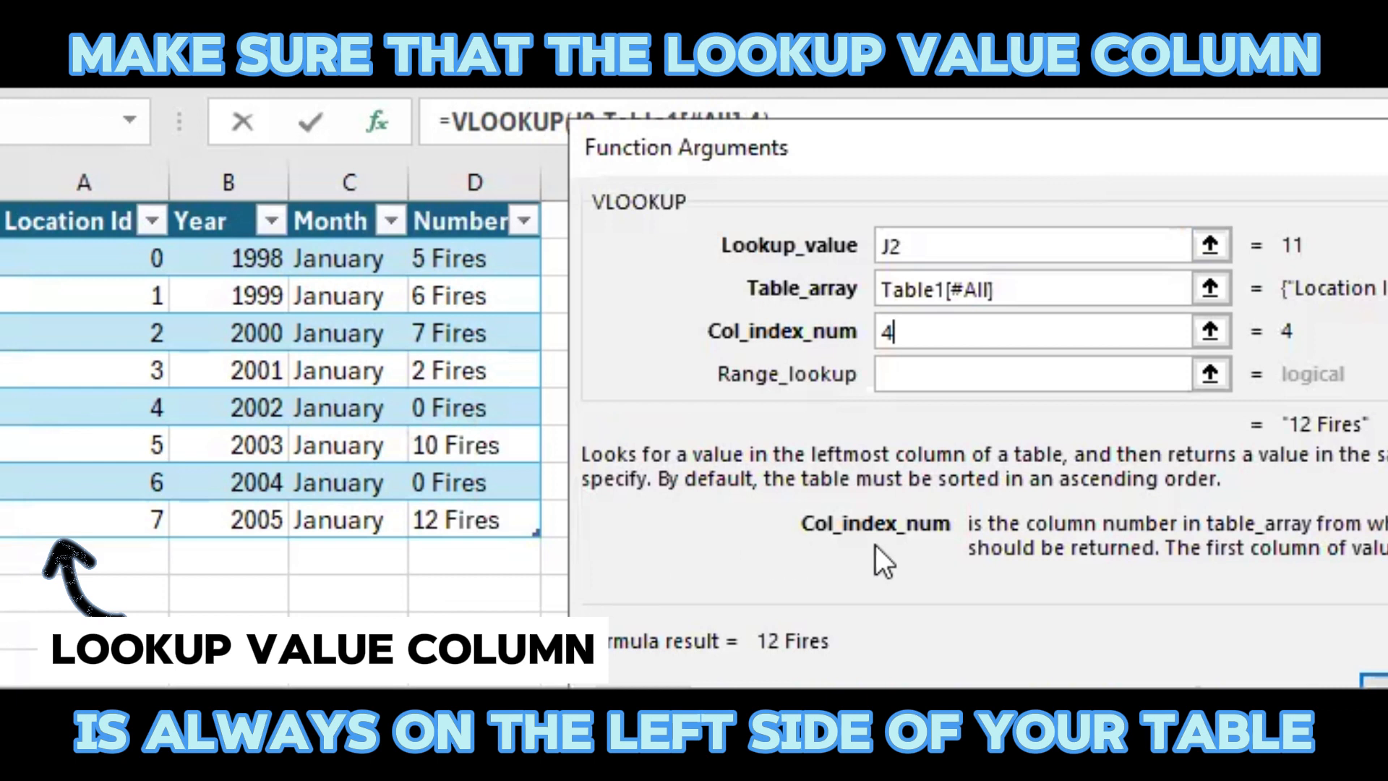
{"action": "left_click", "coordinate": [1131, 372]}
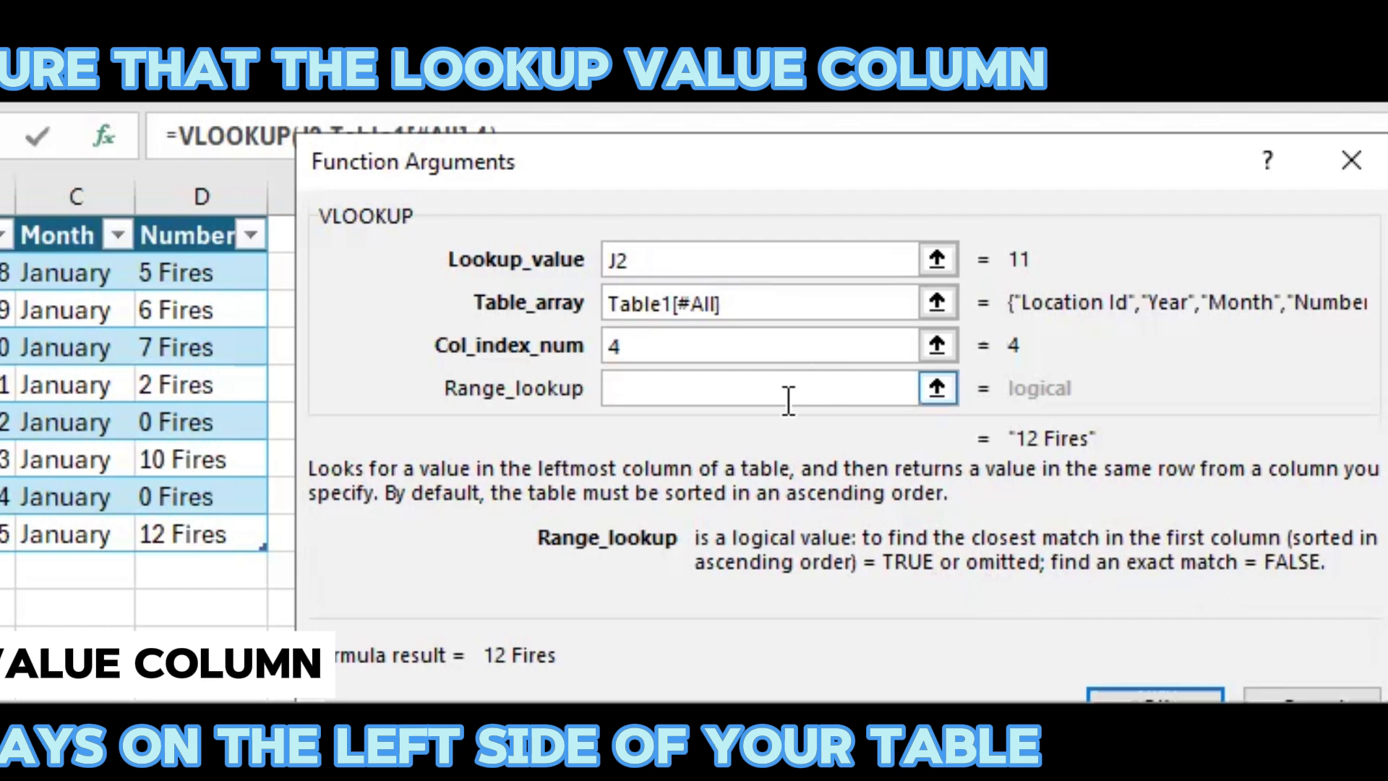
{"action": "type", "text": "fal"}
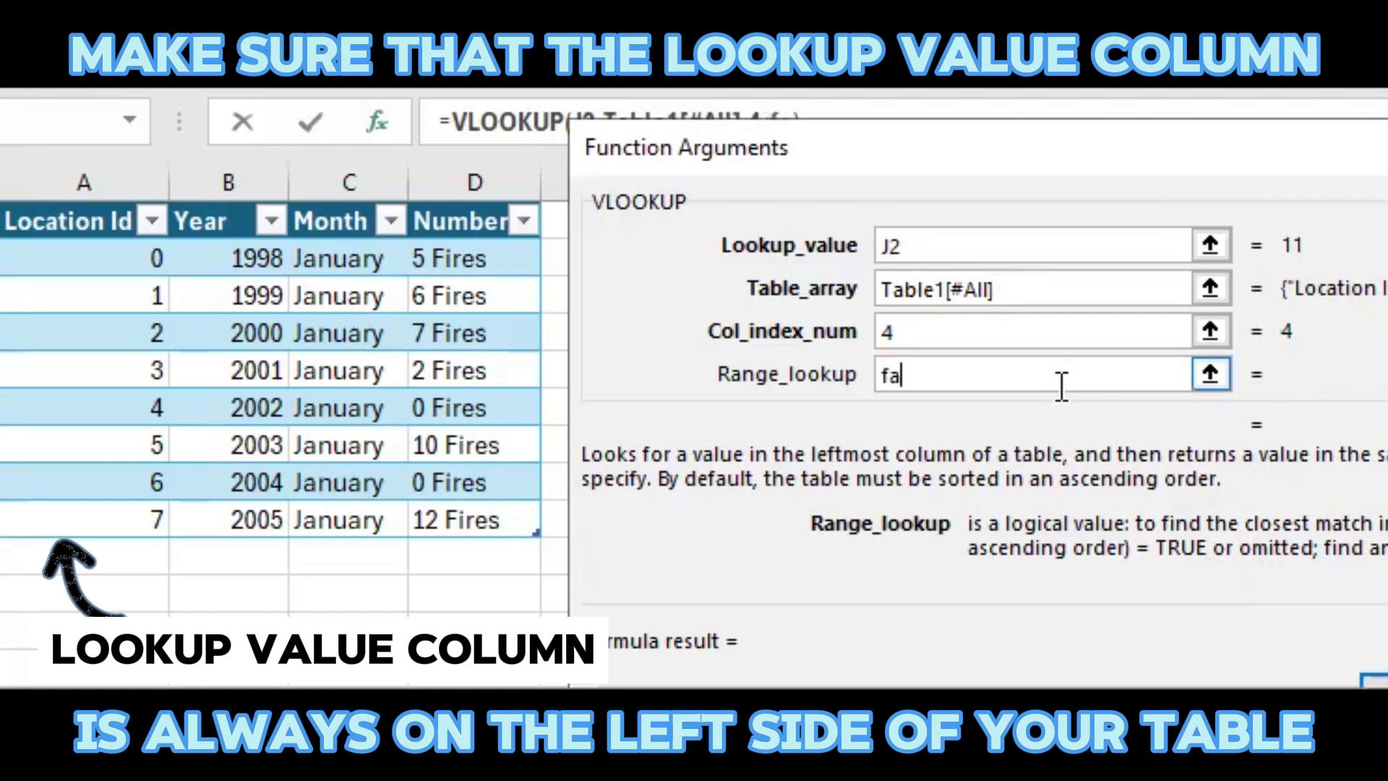
{"action": "type", "text": "s"}
{"action": "key", "text": "BackSpace"}
{"action": "type", "text": "lse"}
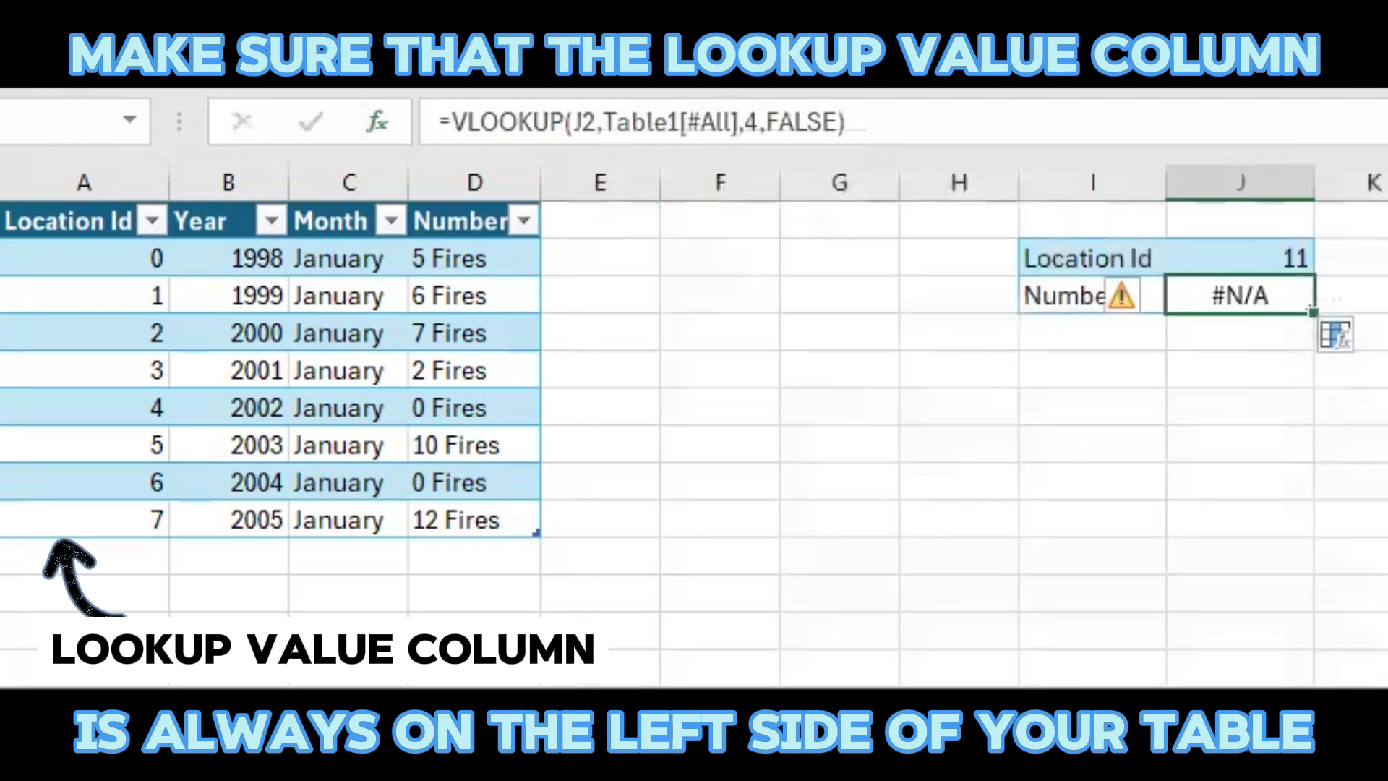
{"action": "left_click", "coordinate": [1373, 681]}
Step: Change the Location Id in cell J2 to 4 to test the lookup
{"action": "left_click", "coordinate": [1260, 241]}
{"action": "double_click", "coordinate": [1292, 258]}
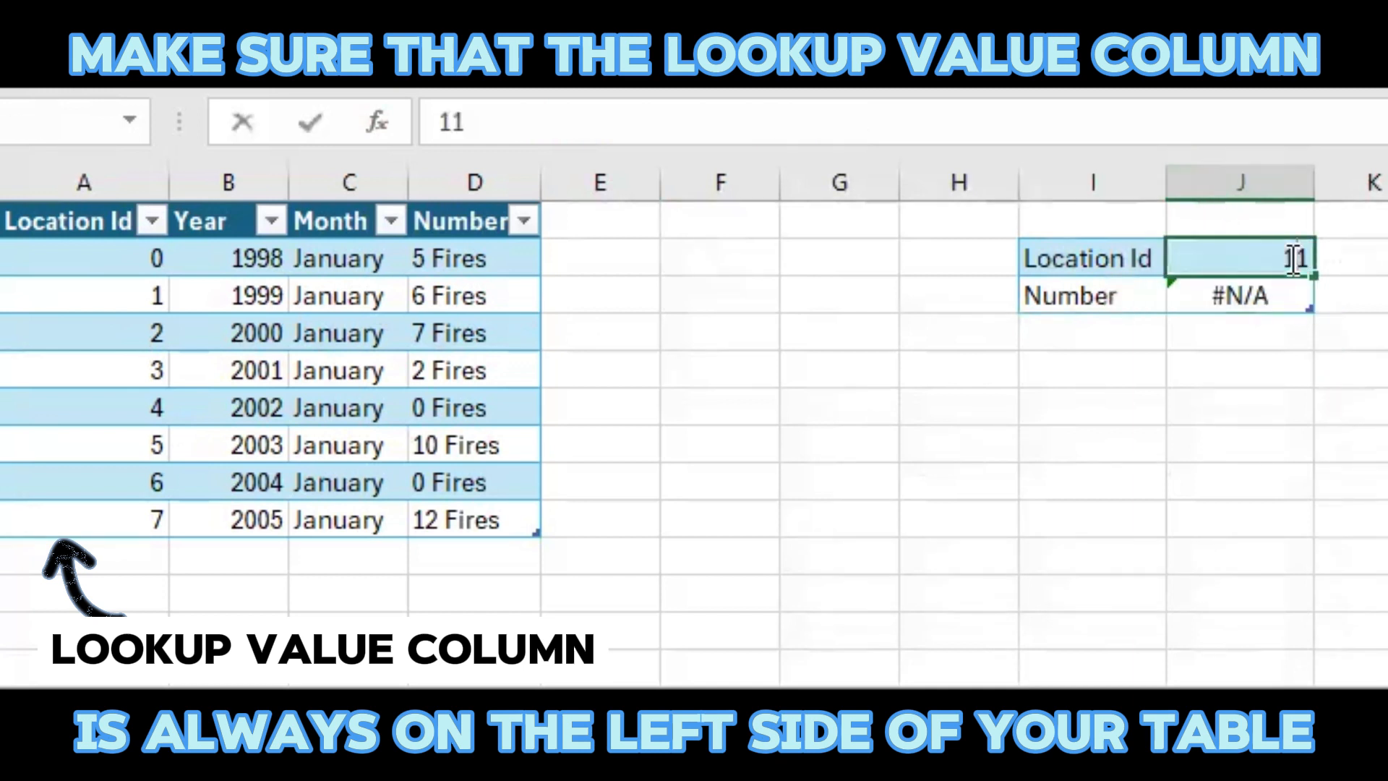
{"action": "key", "text": "BackSpace"}
{"action": "key", "text": "BackSpace"}
{"action": "type", "text": "4"}
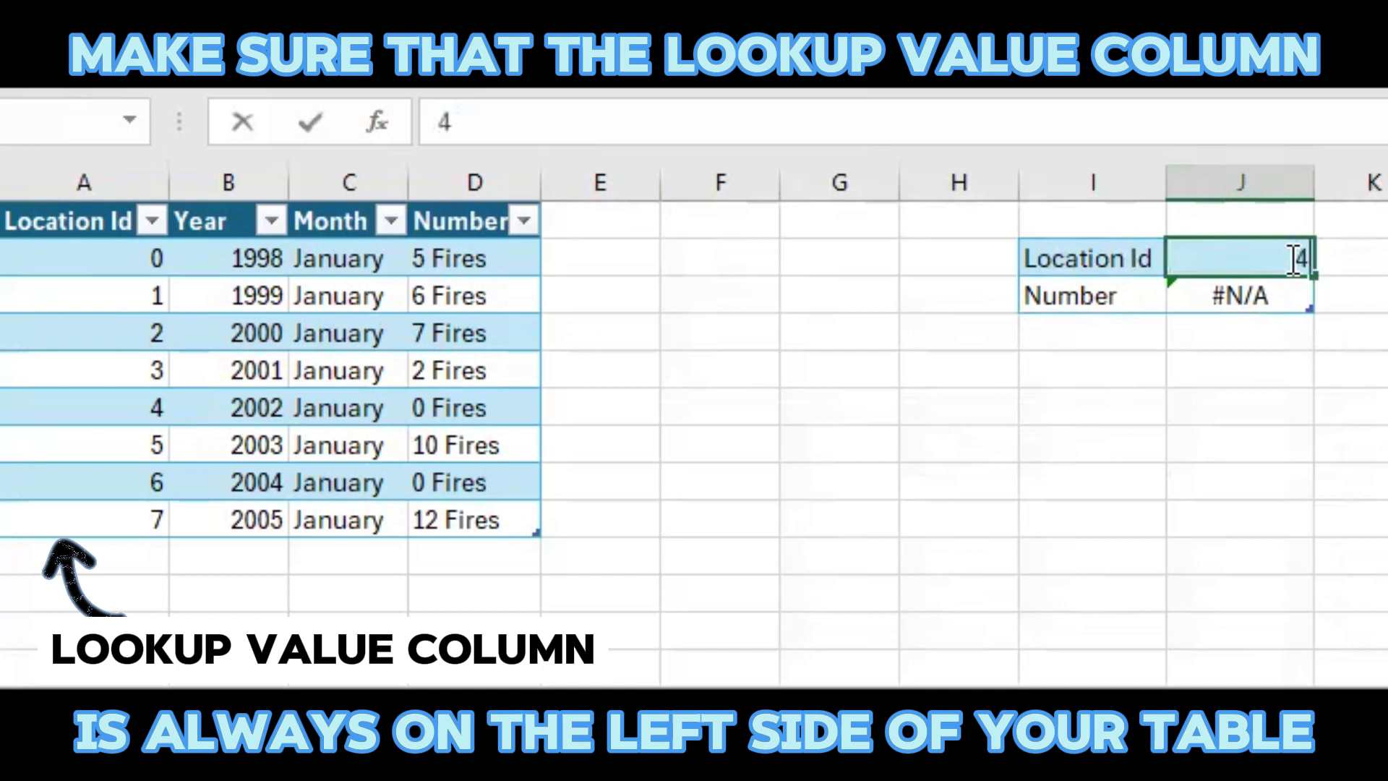
{"action": "key", "text": "Return"}
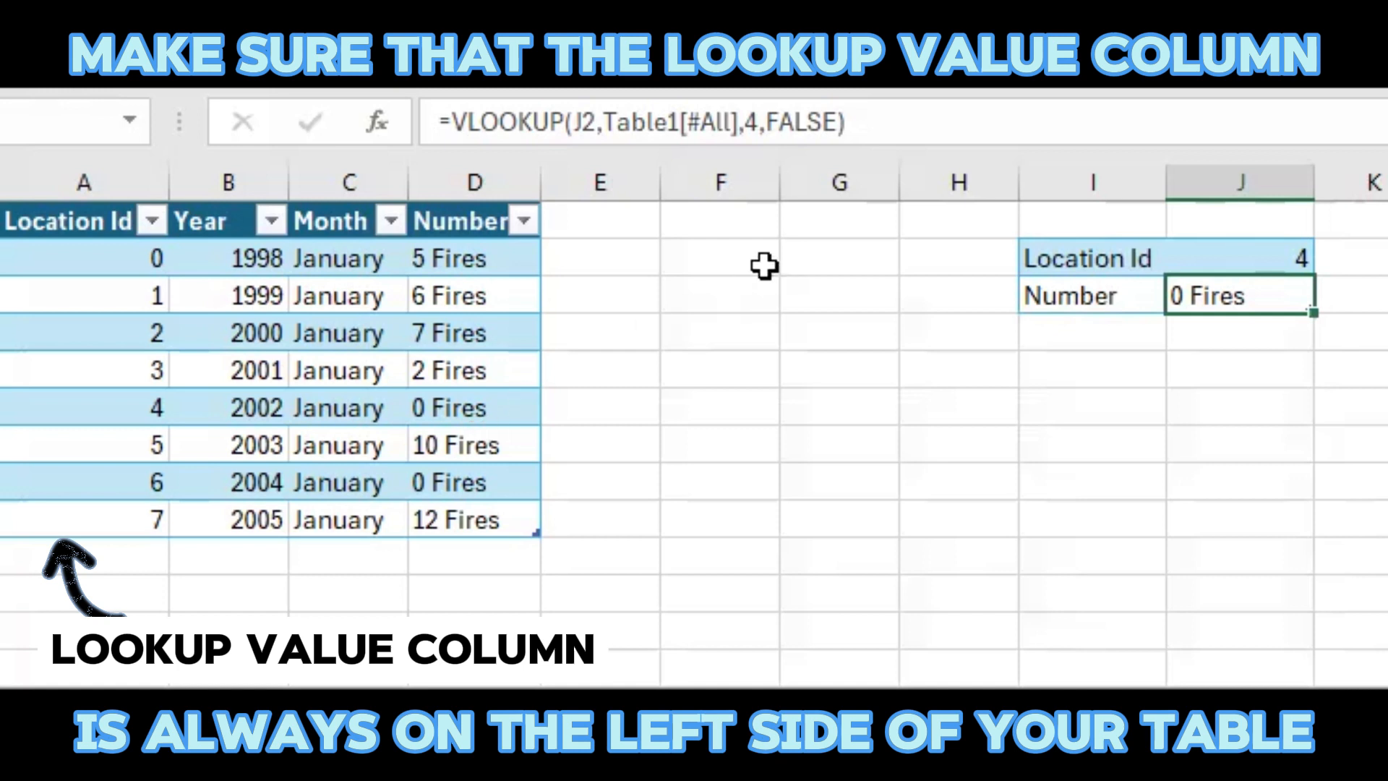
Step: Set the Location Id in cell J2 back to 11
{"action": "double_click", "coordinate": [1276, 258]}
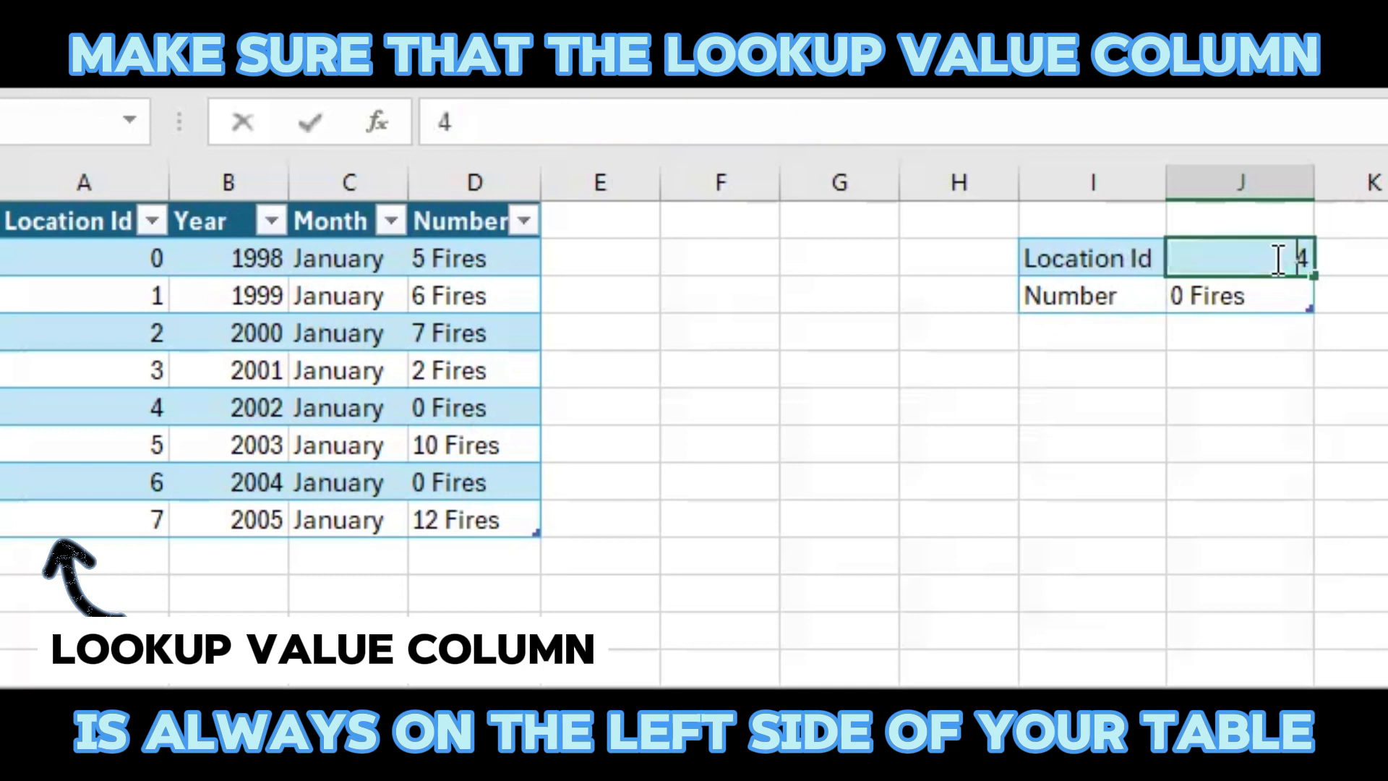
{"action": "key", "text": "BackSpace"}
{"action": "type", "text": "11"}
{"action": "key", "text": "Return"}
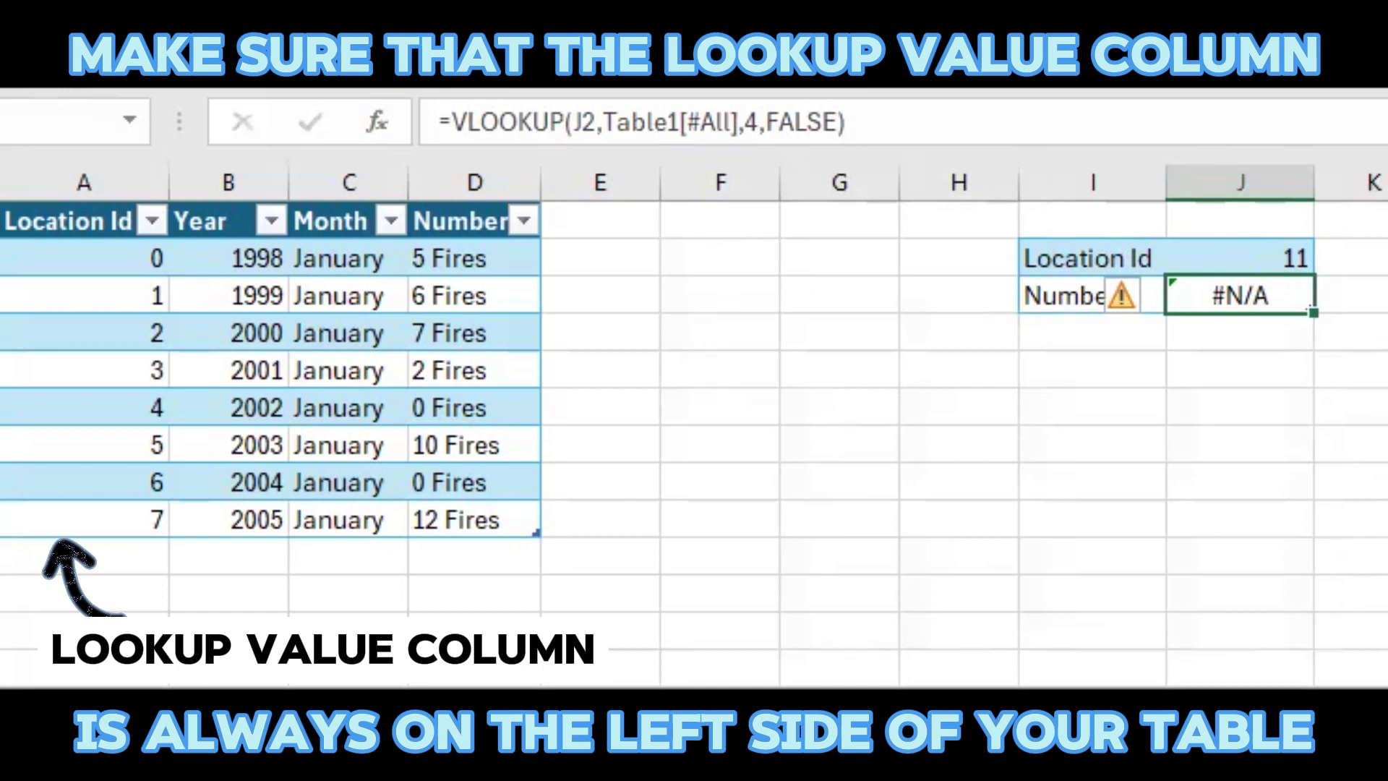
Step: Insert the IFERROR function in front of VLOOKUP in the formula in cell J3
{"action": "left_click", "coordinate": [452, 123]}
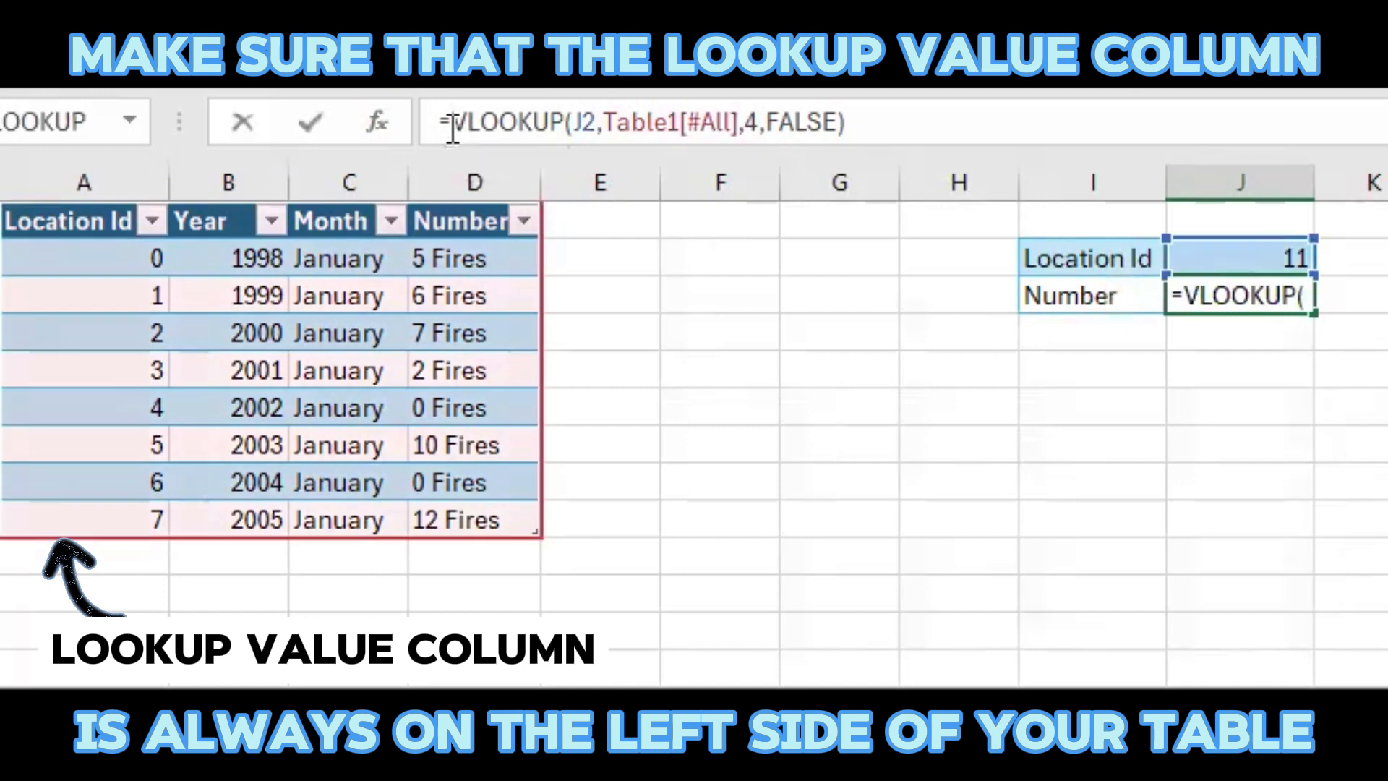
{"action": "type", "text": "i"}
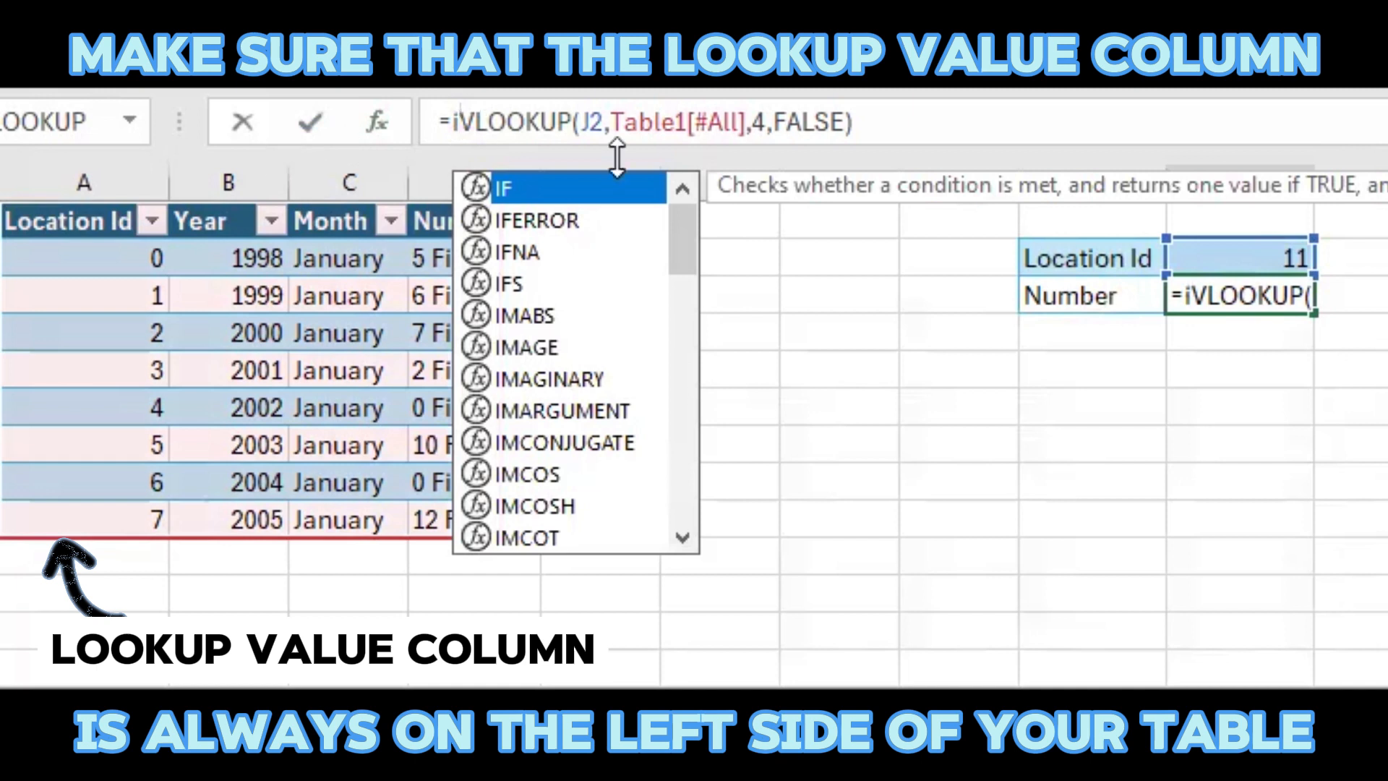
{"action": "left_click", "coordinate": [596, 220]}
{"action": "double_click", "coordinate": [595, 220]}
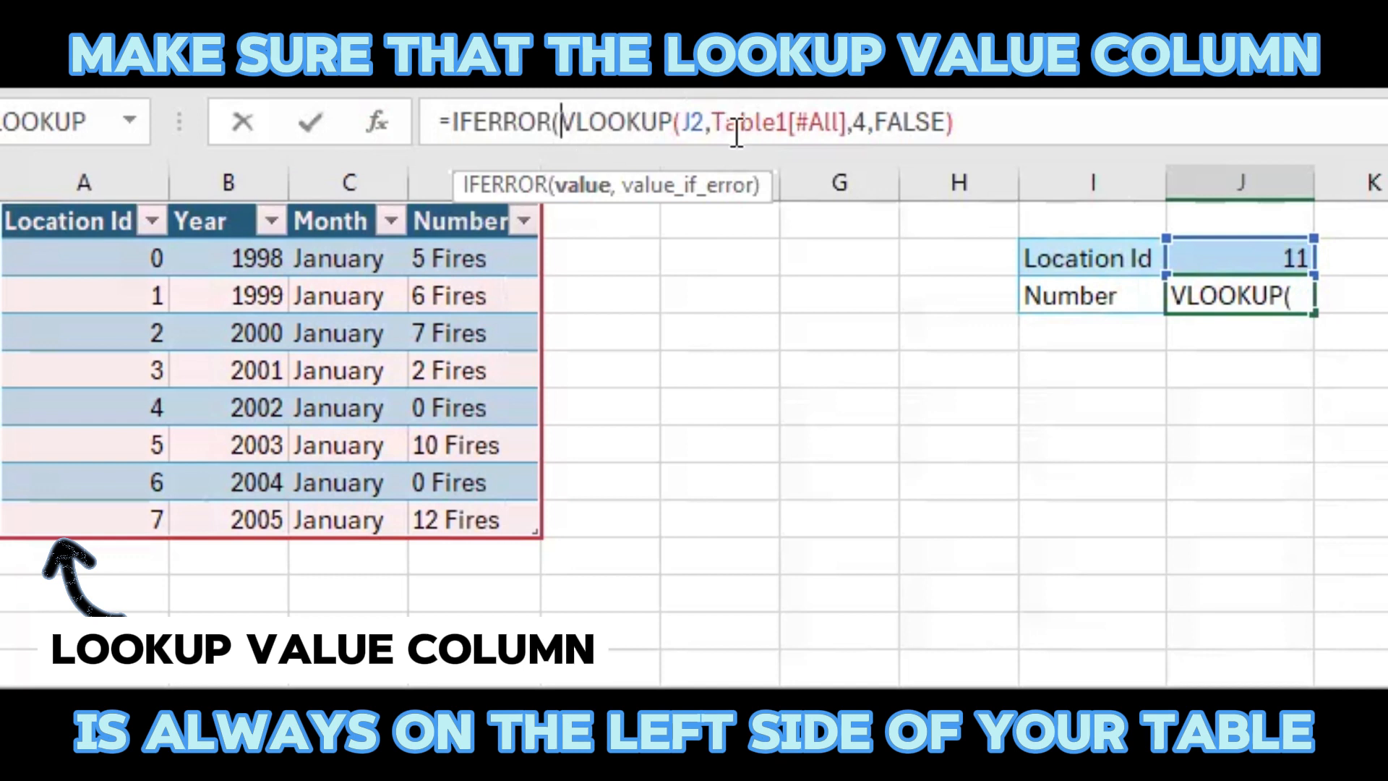
Step: Add "Location Id not valid" after the VLOOKUP as IFERROR's value_if_error argument
{"action": "left_click", "coordinate": [960, 125]}
{"action": "type", "text": ","}
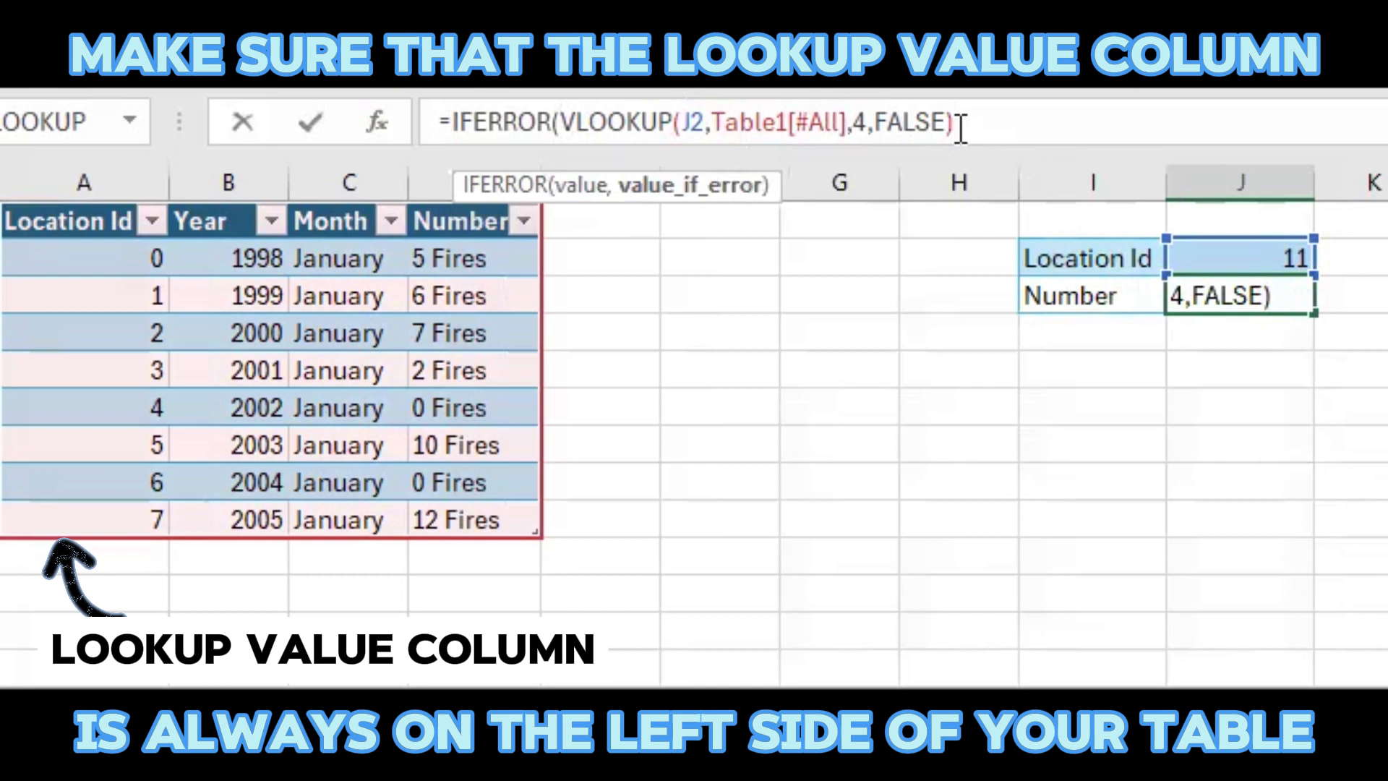
{"action": "type", "text": " \""}
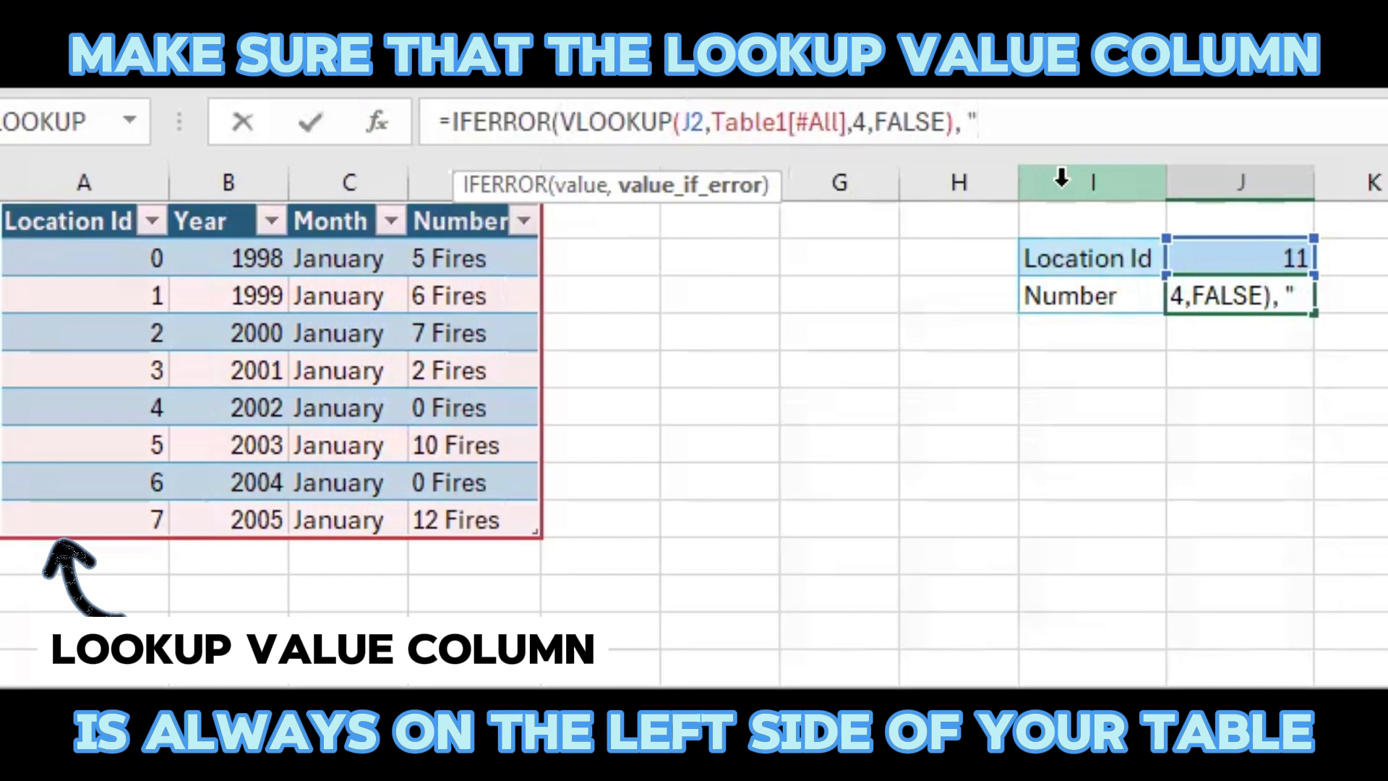
{"action": "type", "text": "Locat"}
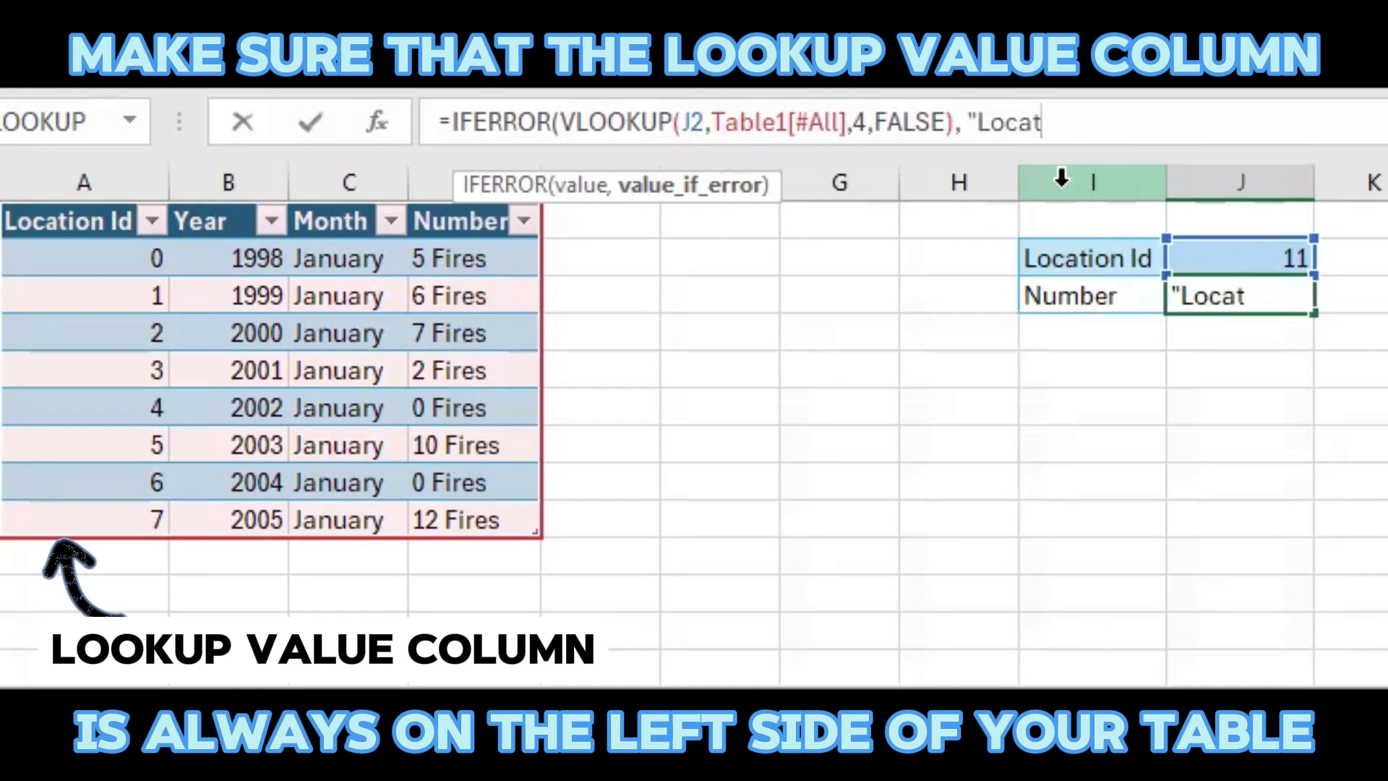
{"action": "type", "text": "ion"}
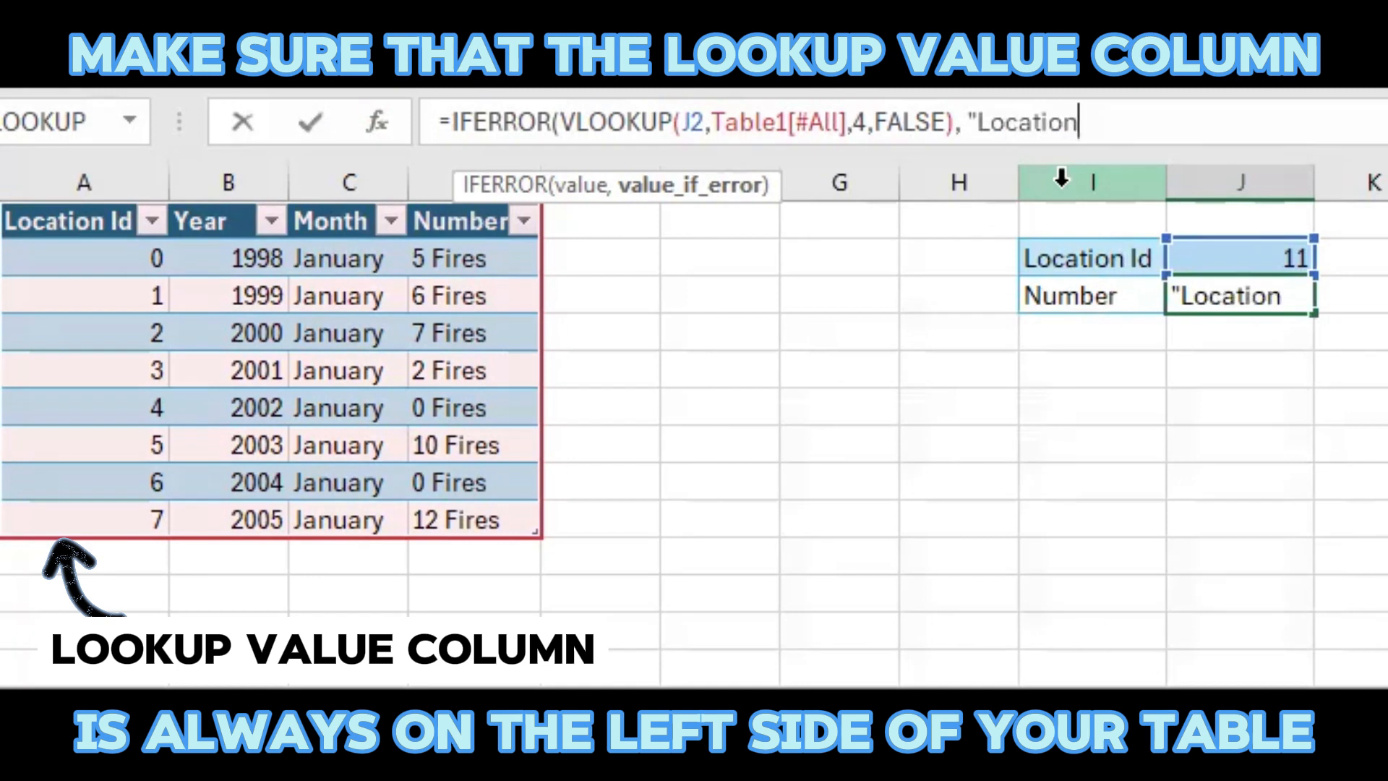
{"action": "type", "text": " ID"}
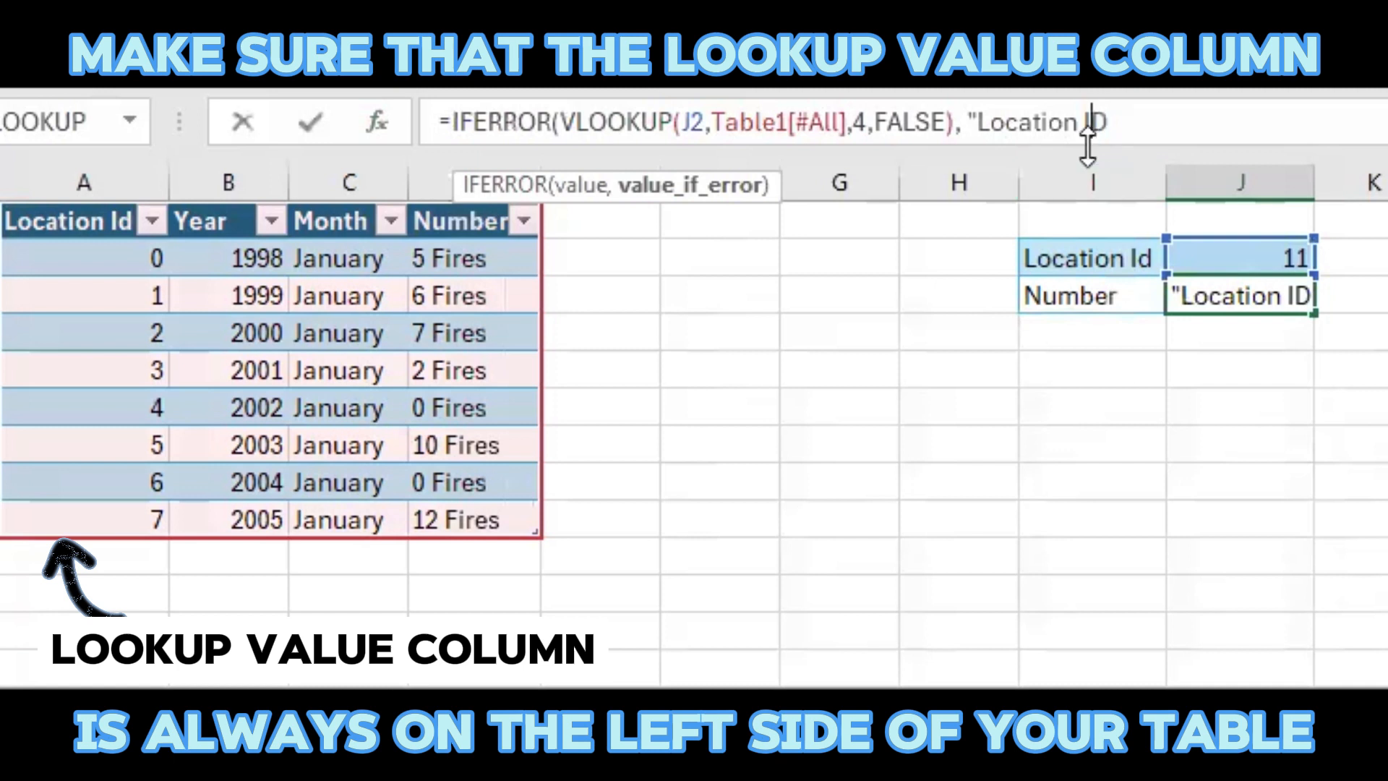
{"action": "key", "text": "BackSpace"}
{"action": "type", "text": "d N"}
{"action": "key", "text": "BackSpace"}
{"action": "key", "text": "BackSpace"}
{"action": "type", "text": "not"}
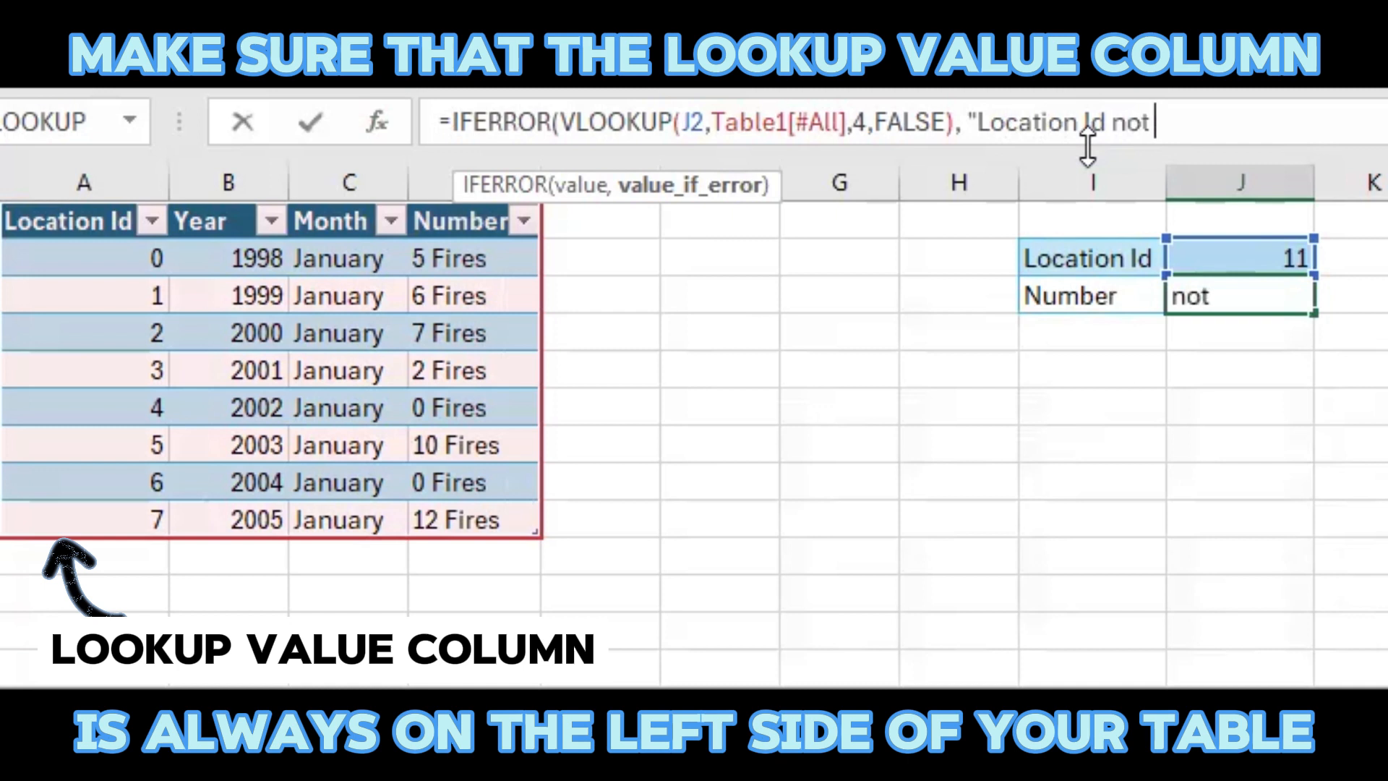
{"action": "type", "text": " valid"}
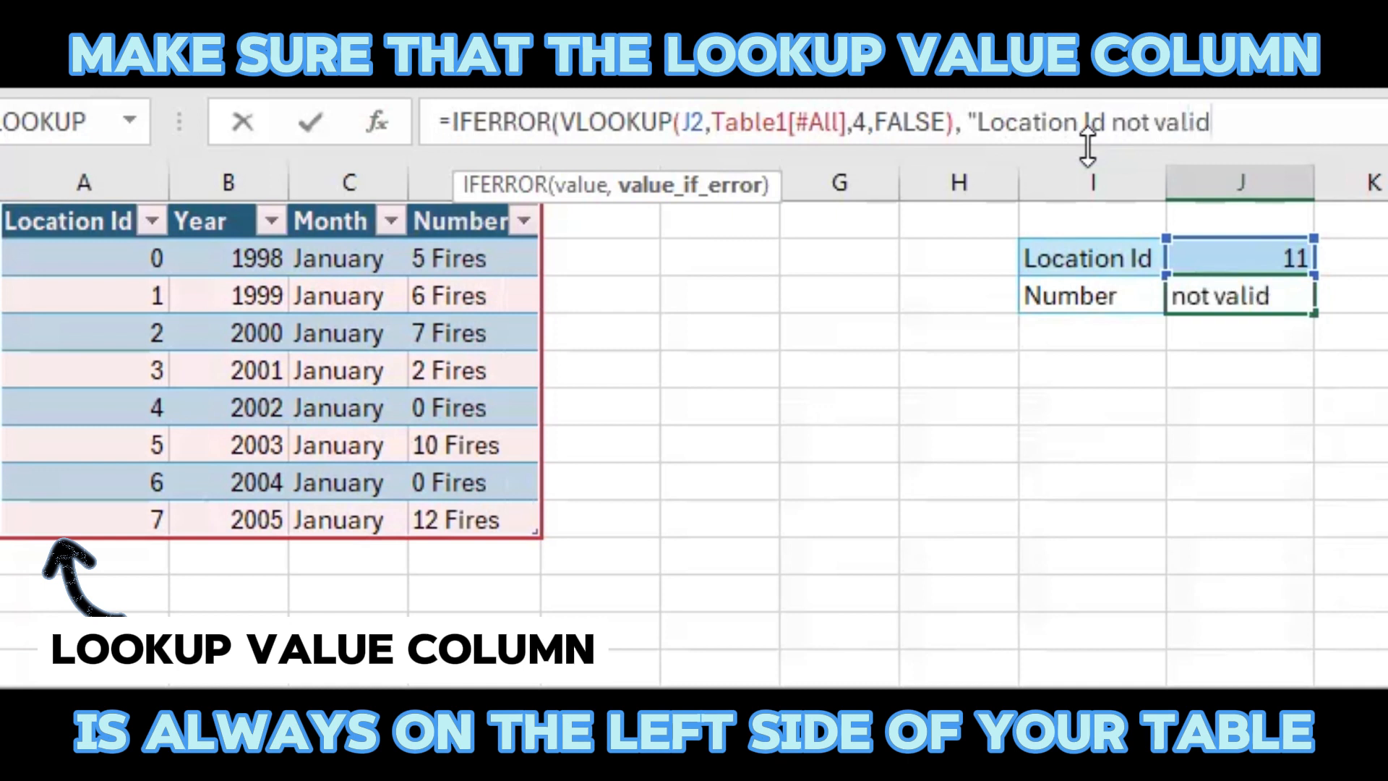
{"action": "type", "text": "\""}
Step: Decline the automatic formula correction, add the closing parenthesis of IFERROR manually, and complete the formula
{"action": "key", "text": "Return"}
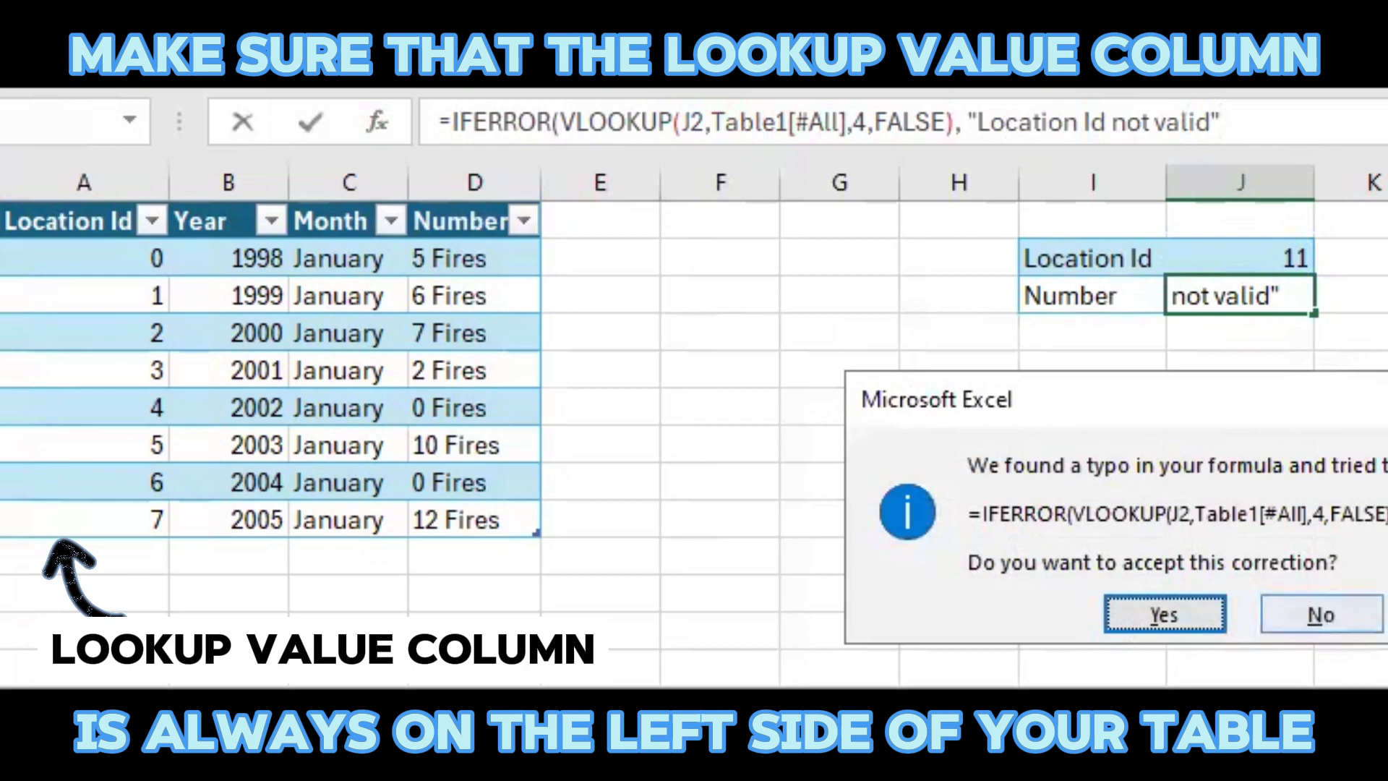
{"action": "key", "text": "n"}
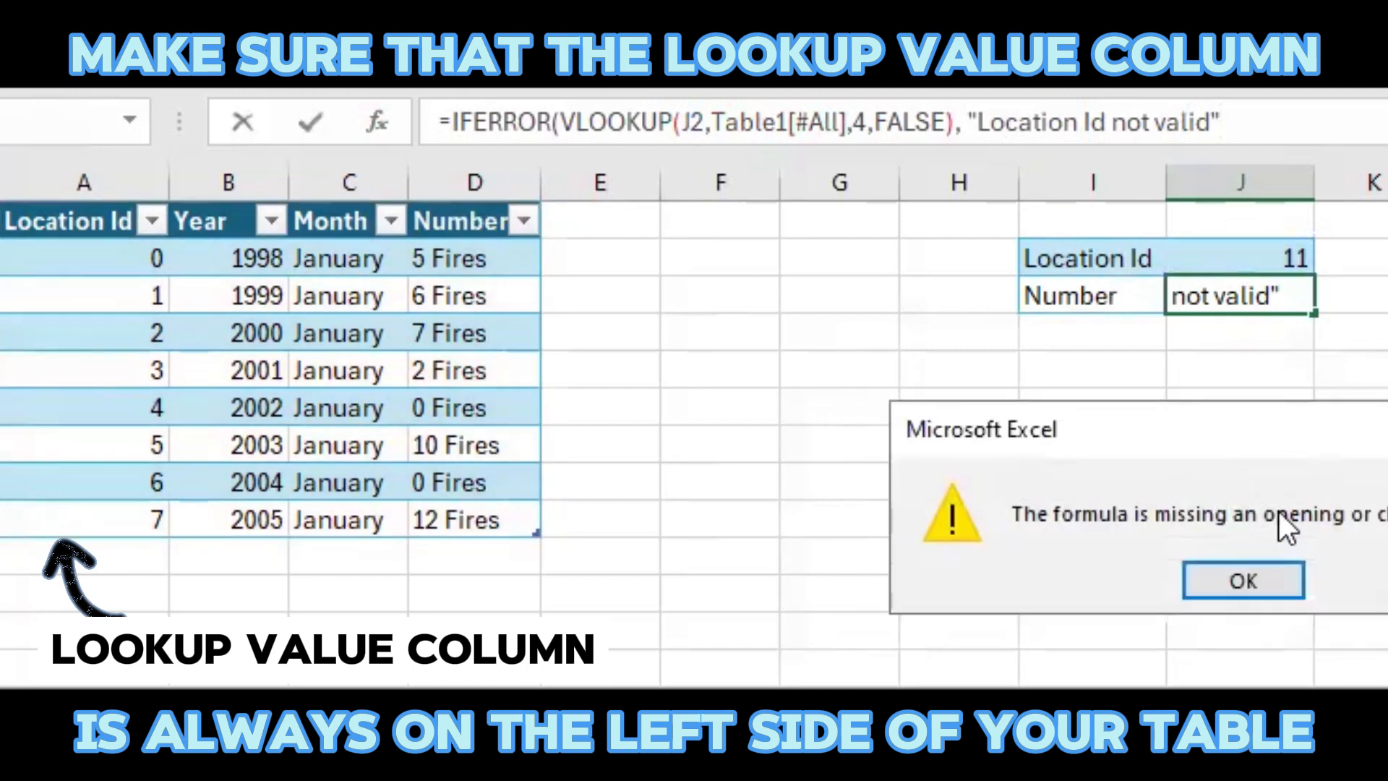
{"action": "left_click", "coordinate": [1252, 582]}
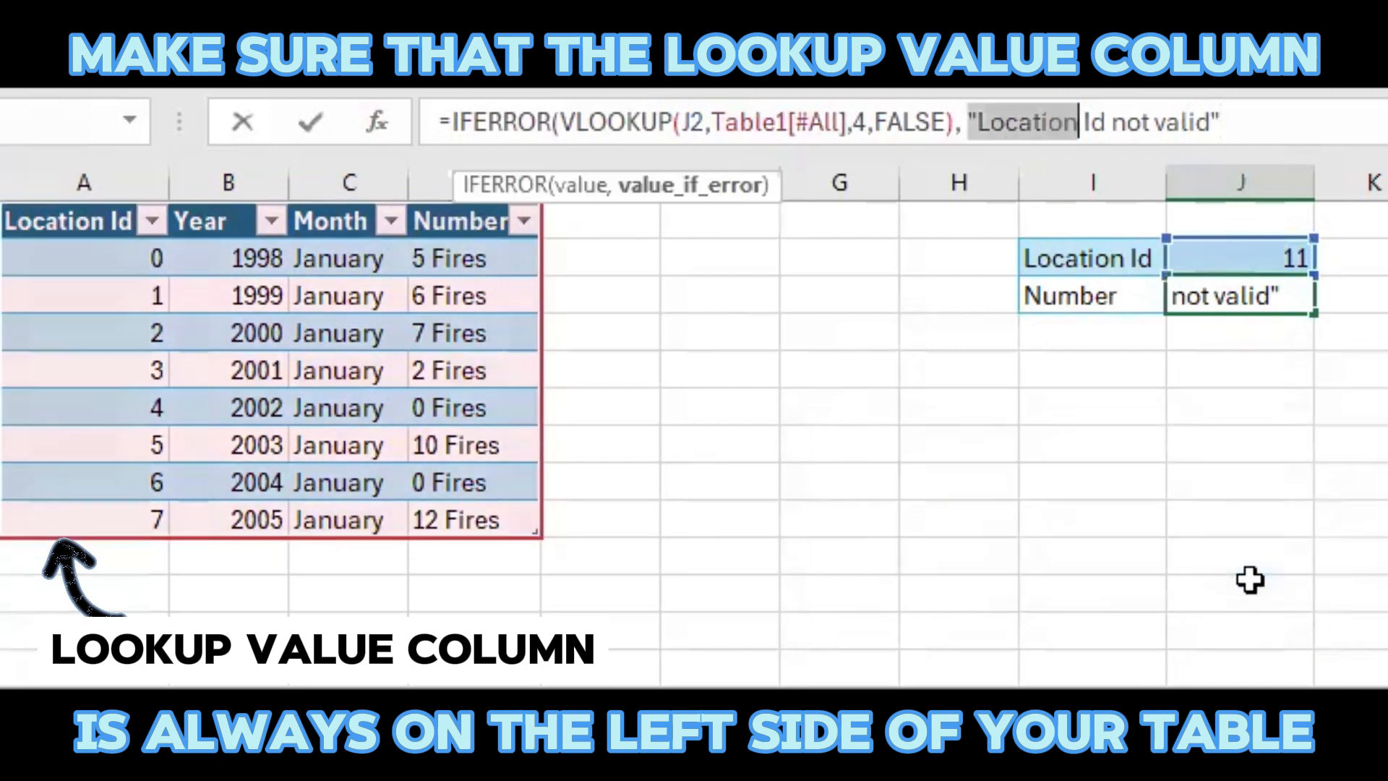
{"action": "left_click", "coordinate": [1249, 132]}
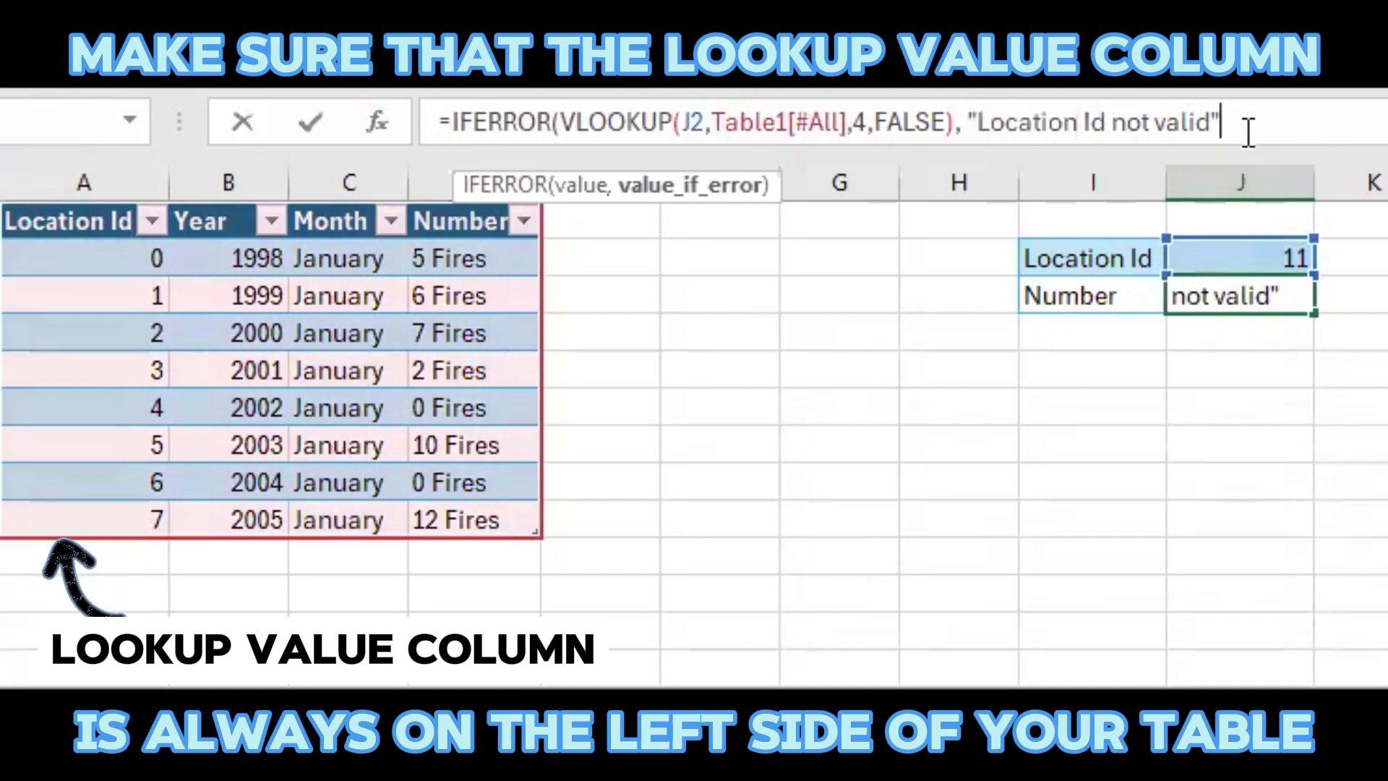
{"action": "type", "text": ")"}
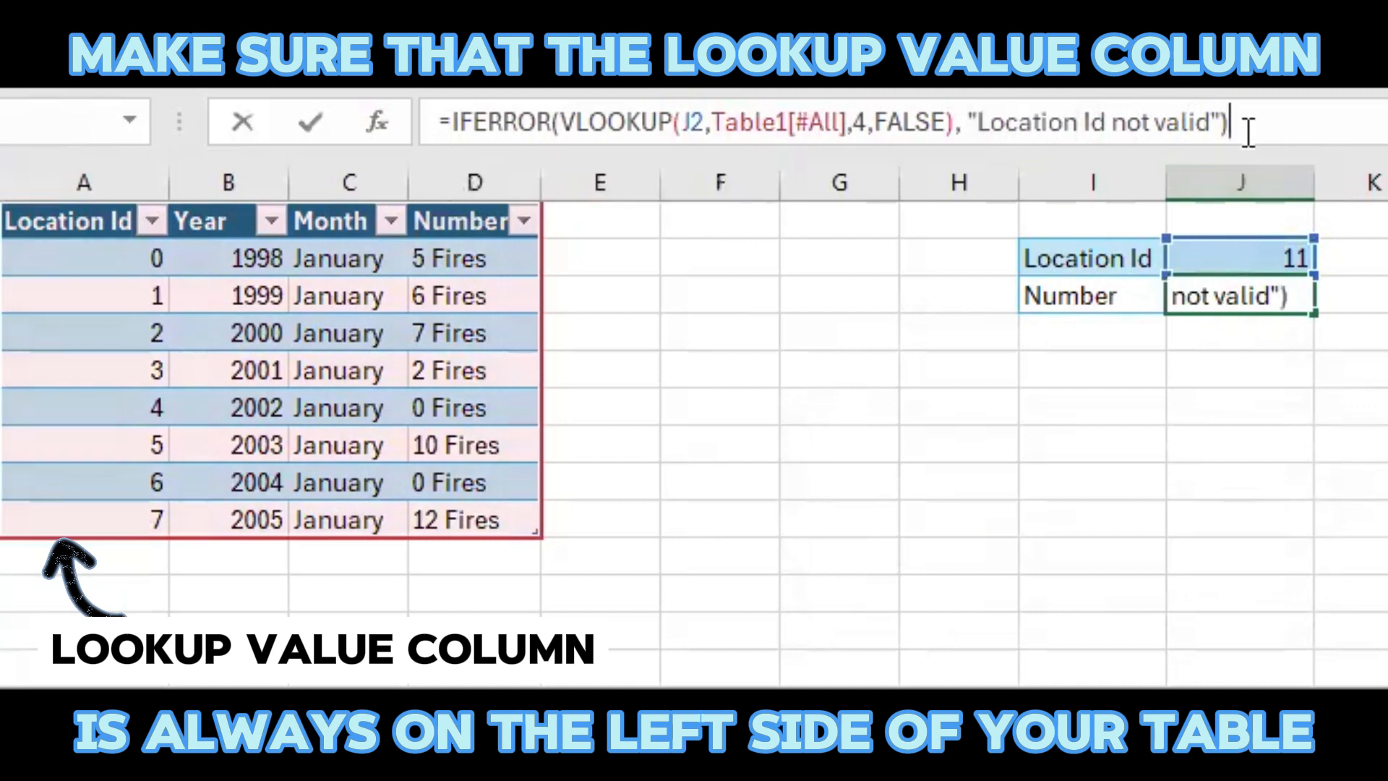
{"action": "key", "text": "Return"}
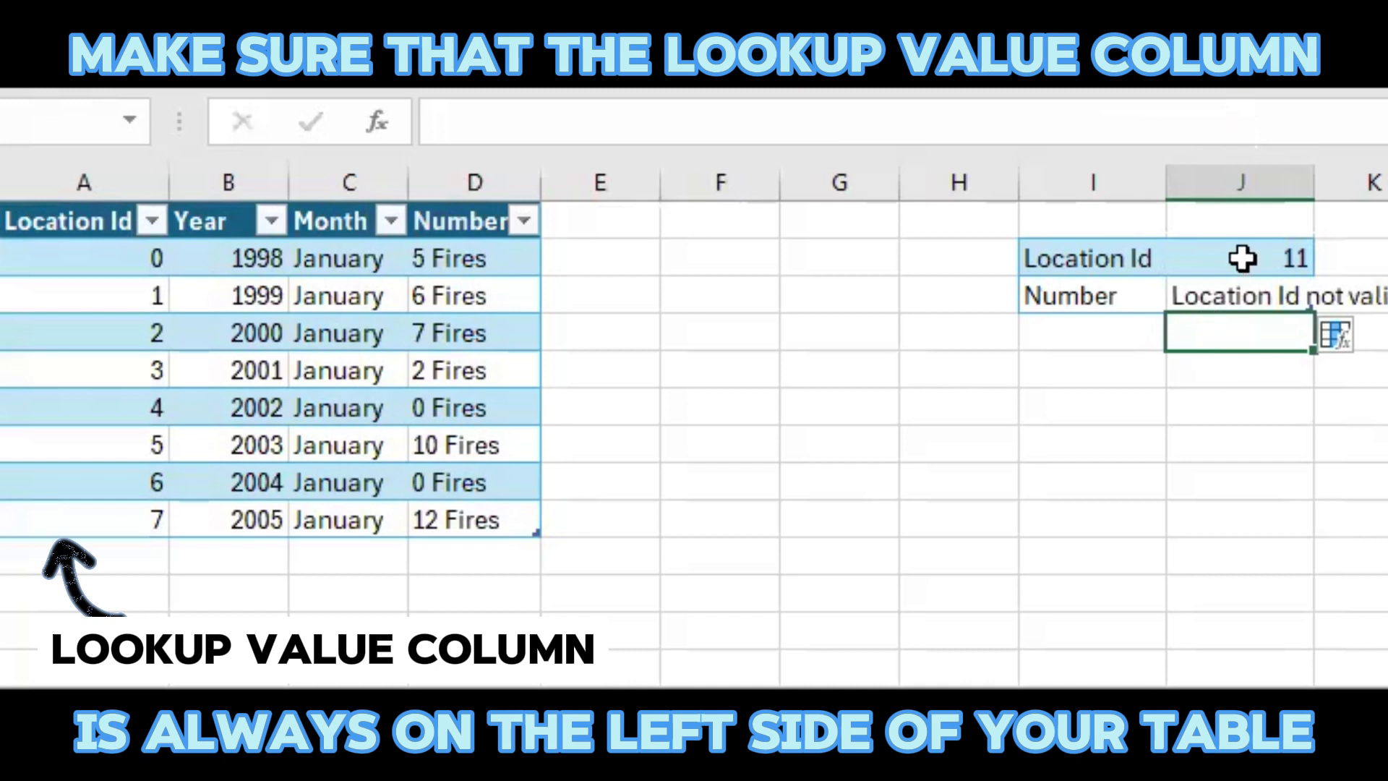